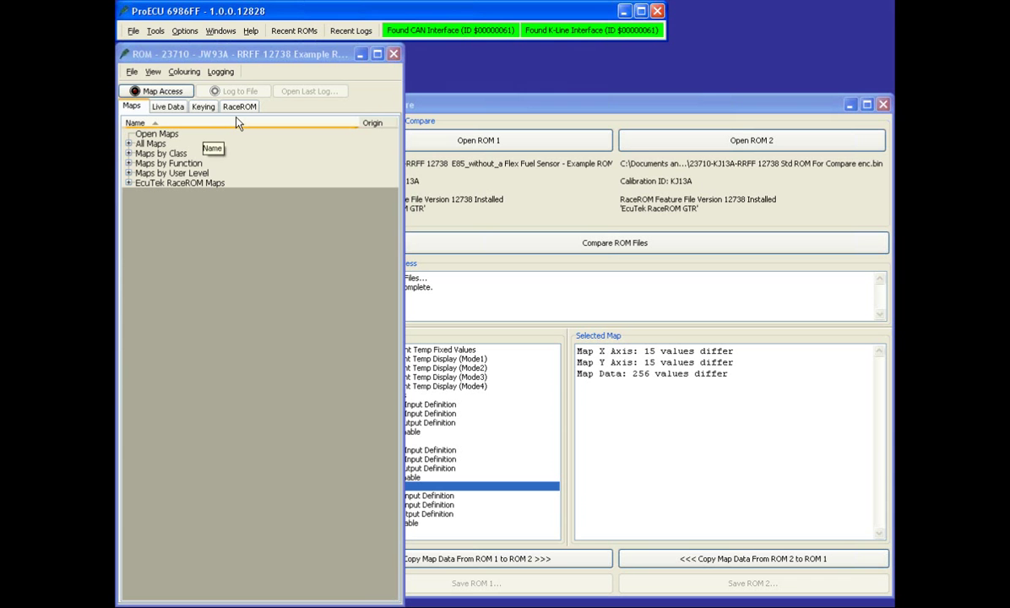
Look up the SVN revision in the ROM's RaceROM feature information
click(236, 106)
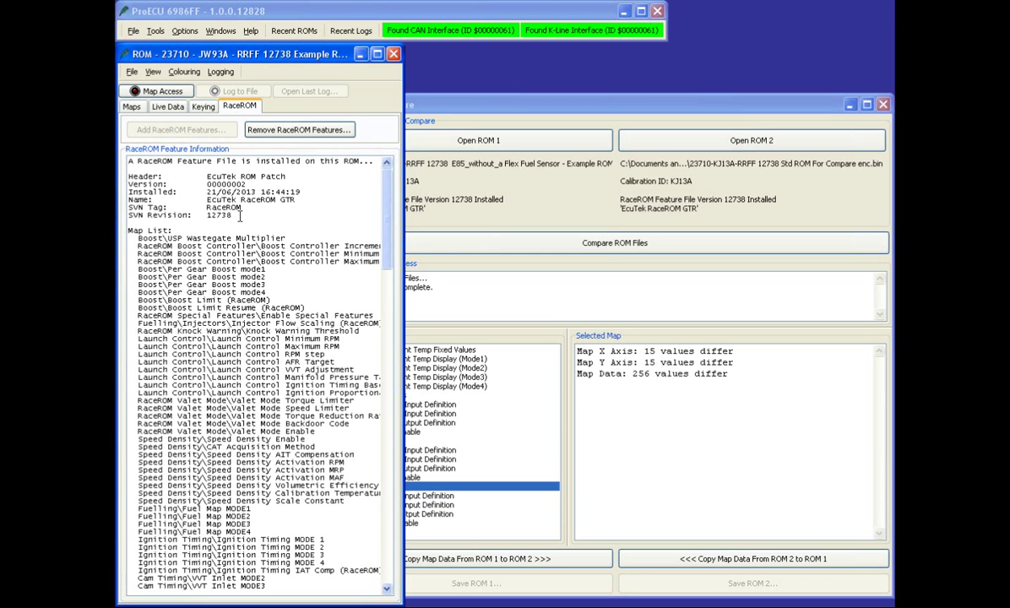
drag(203, 215, 233, 216)
Open the Fuel Map MODE1, MODE2, MODE3 and MODE4 maps from the Fuelling group under Maps by Function
click(132, 107)
click(129, 164)
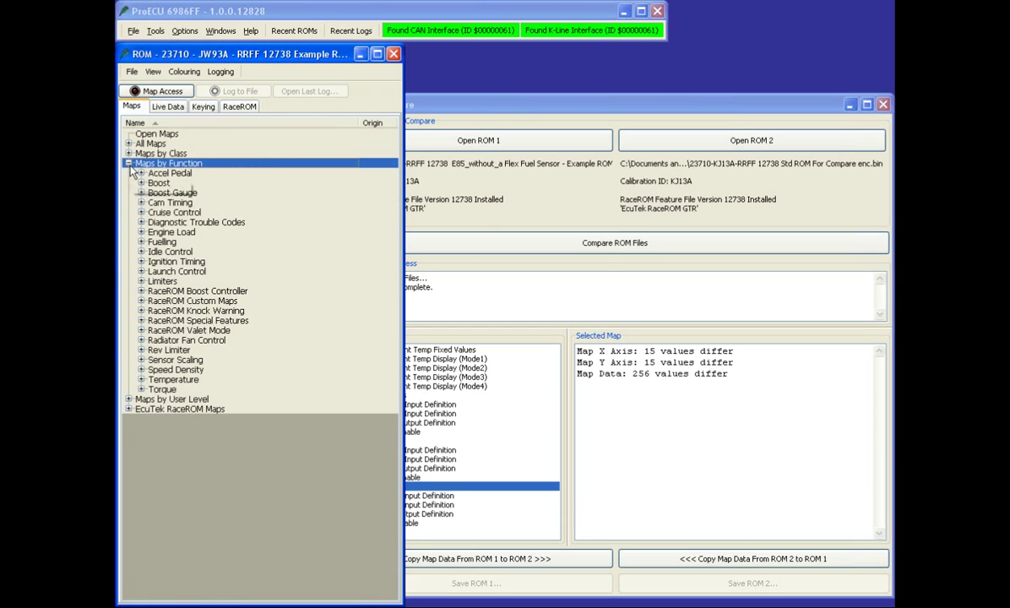
click(141, 242)
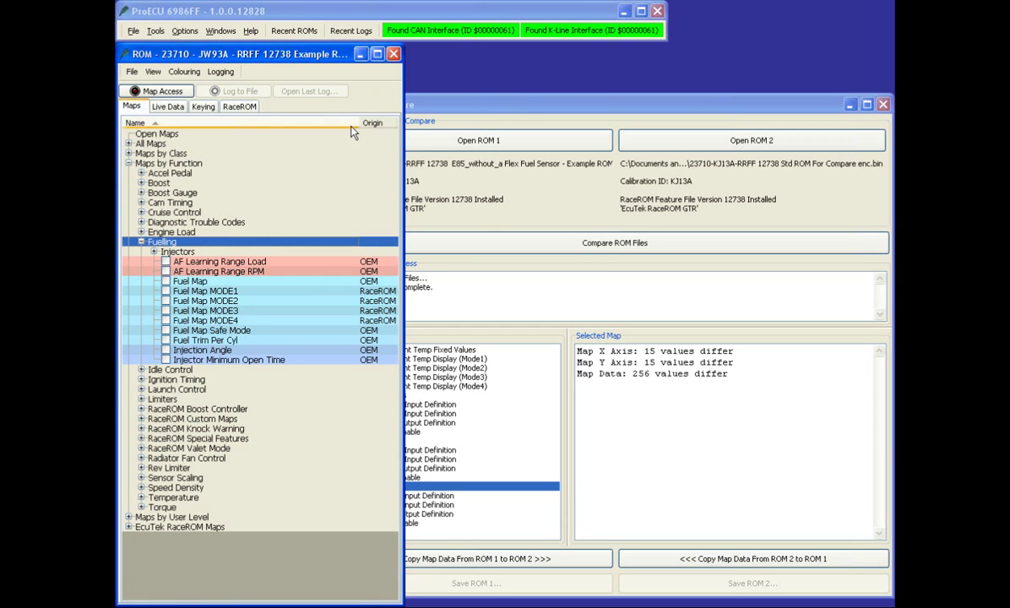
click(223, 294)
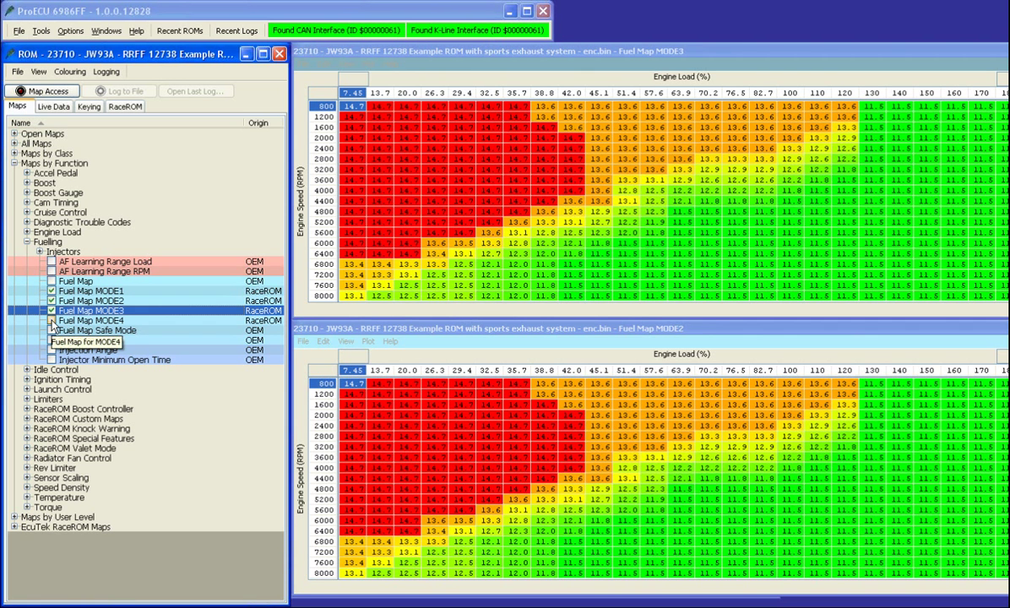
click(51, 321)
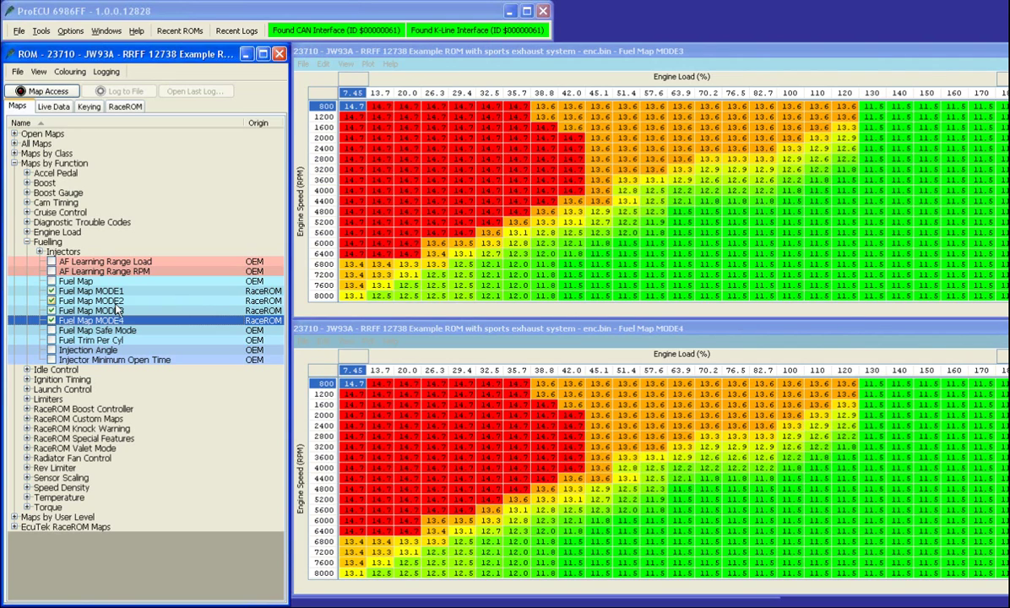
Close the MODE2, MODE3 and MODE4 fuel maps and reposition the Fuel Map MODE1 window over the ROM window
right_click(61, 243)
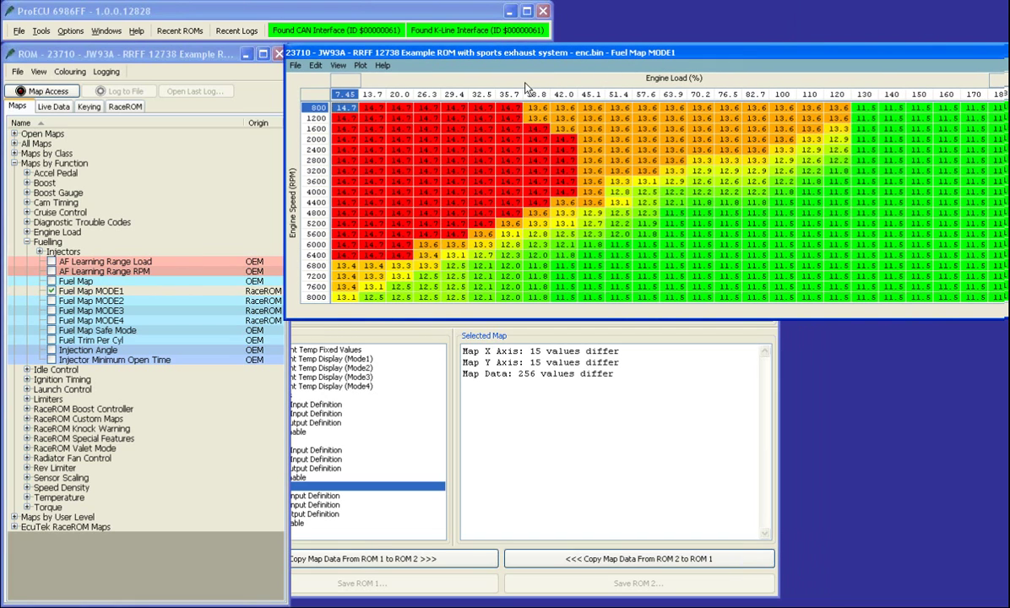
drag(658, 56, 379, 145)
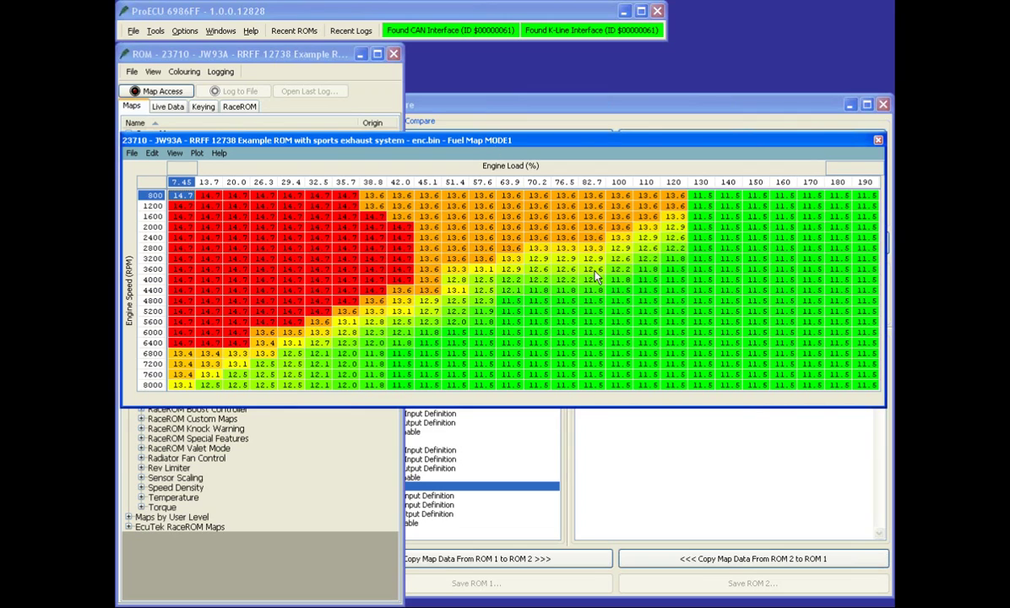
click(549, 283)
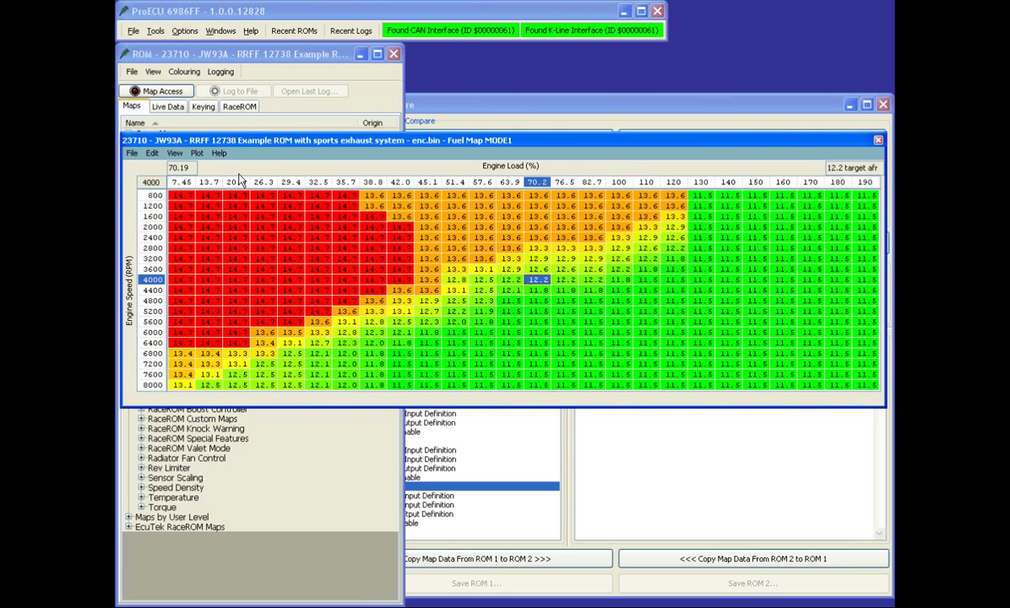
drag(248, 139, 264, 56)
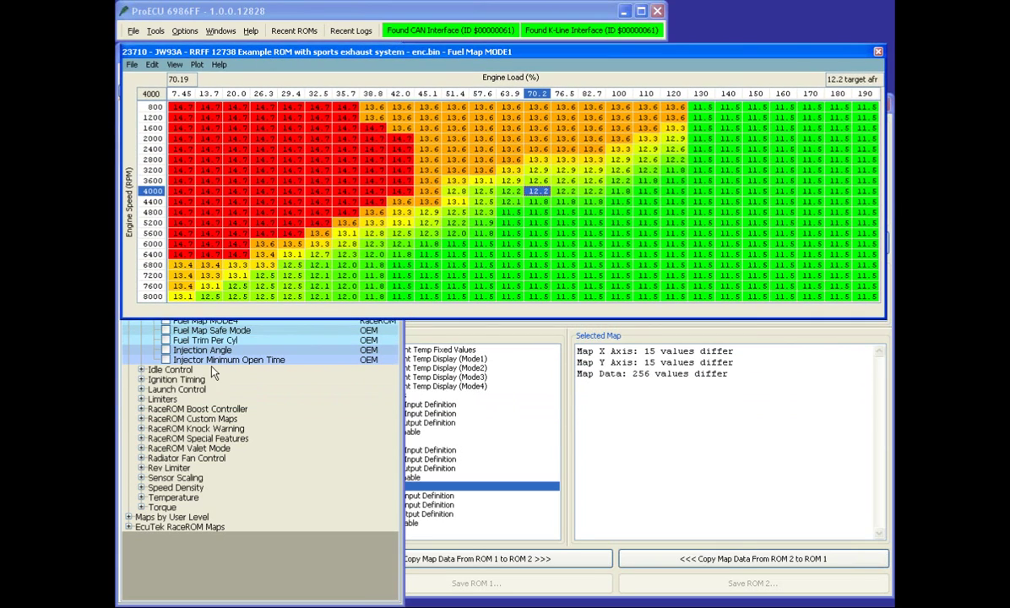
Open the OEM Fuel Map, place it below Fuel Map MODE1, and select a cell at 51.4% load in each
click(177, 331)
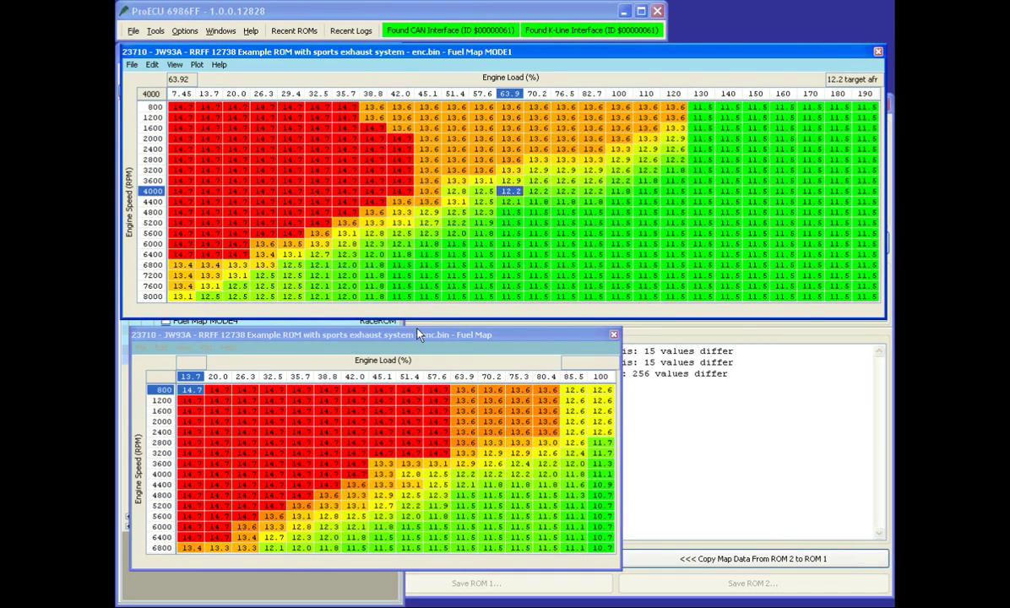
drag(395, 342, 388, 335)
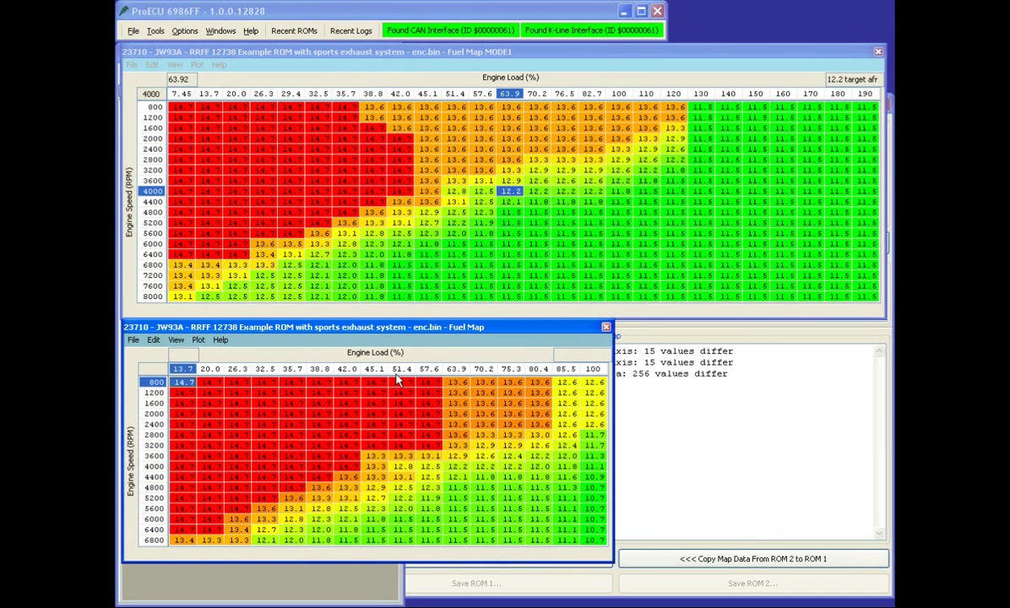
click(406, 456)
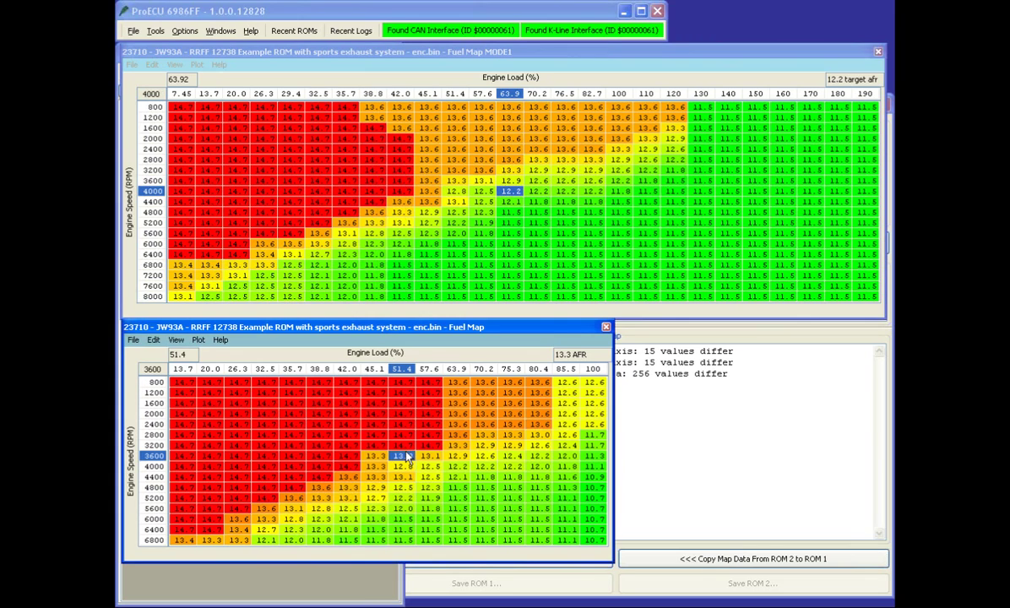
click(448, 202)
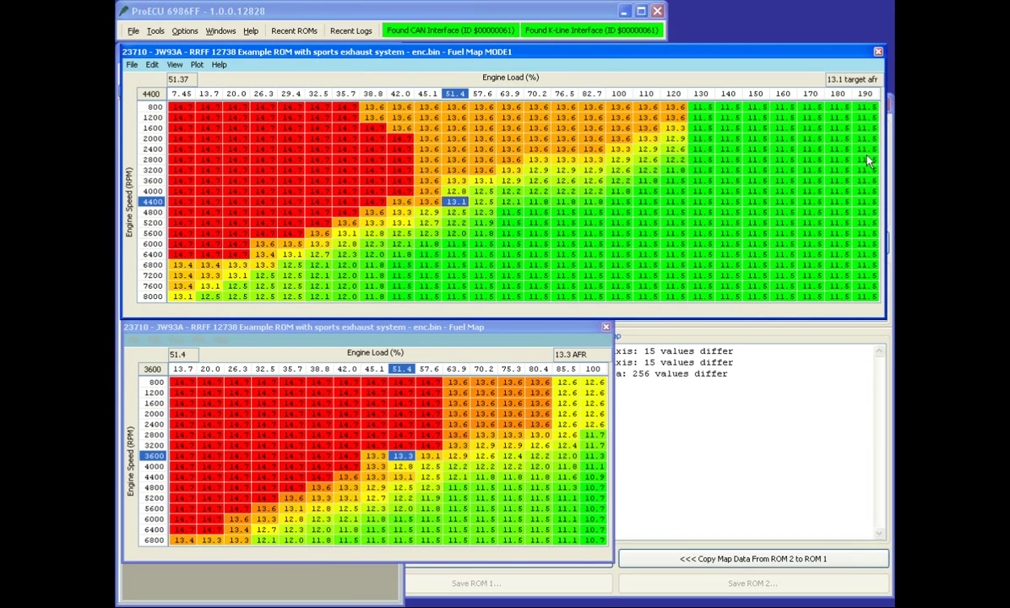
Examine Fuel Map MODE1's target AFR cells in the 82.7, 100, 110 and 190% load columns and compare mid-load cells with the OEM Fuel Map
drag(869, 160, 869, 252)
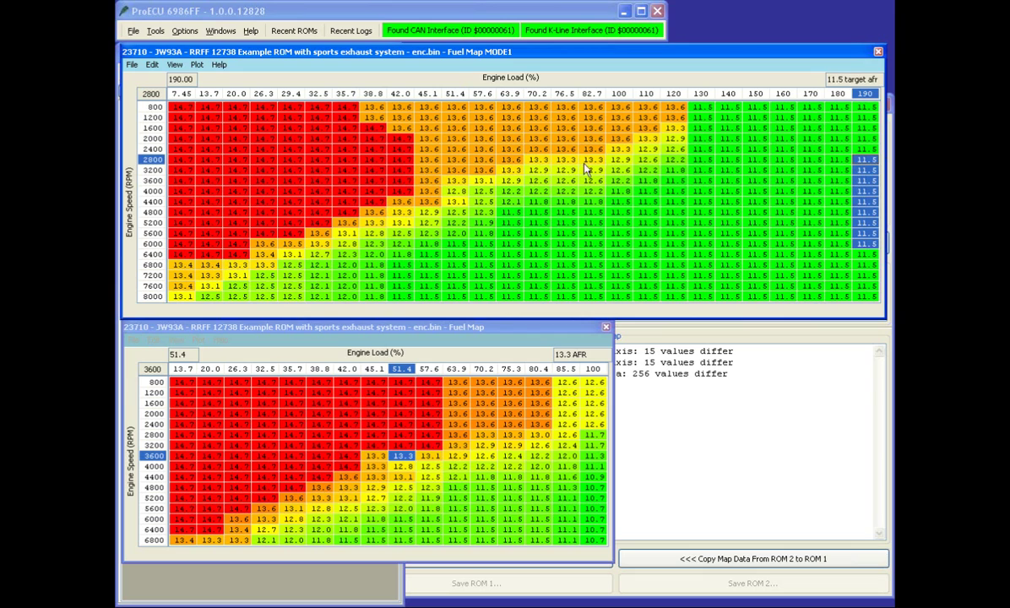
drag(584, 160, 586, 204)
drag(586, 241, 591, 245)
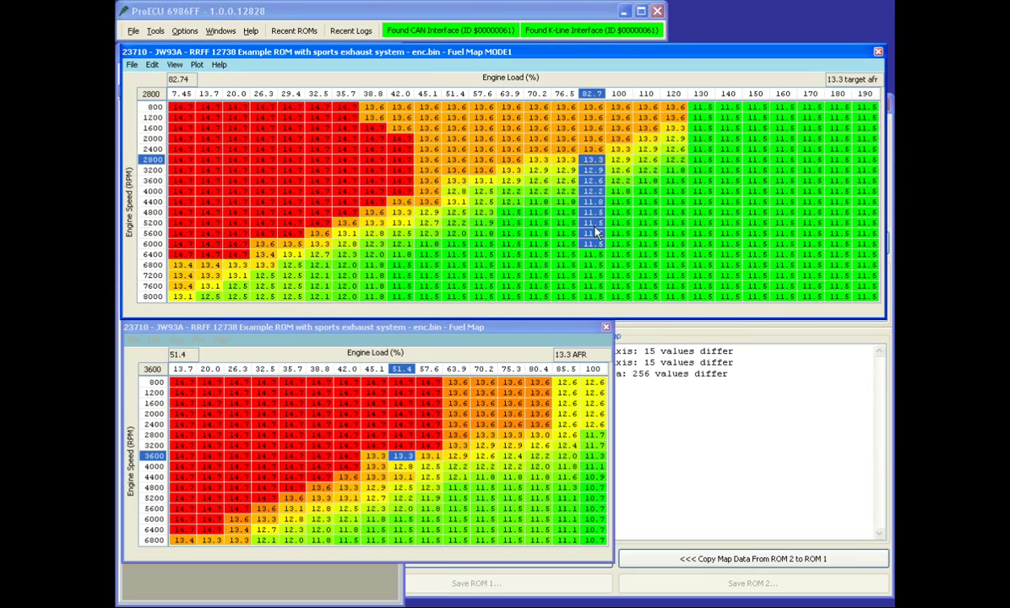
drag(625, 173, 626, 221)
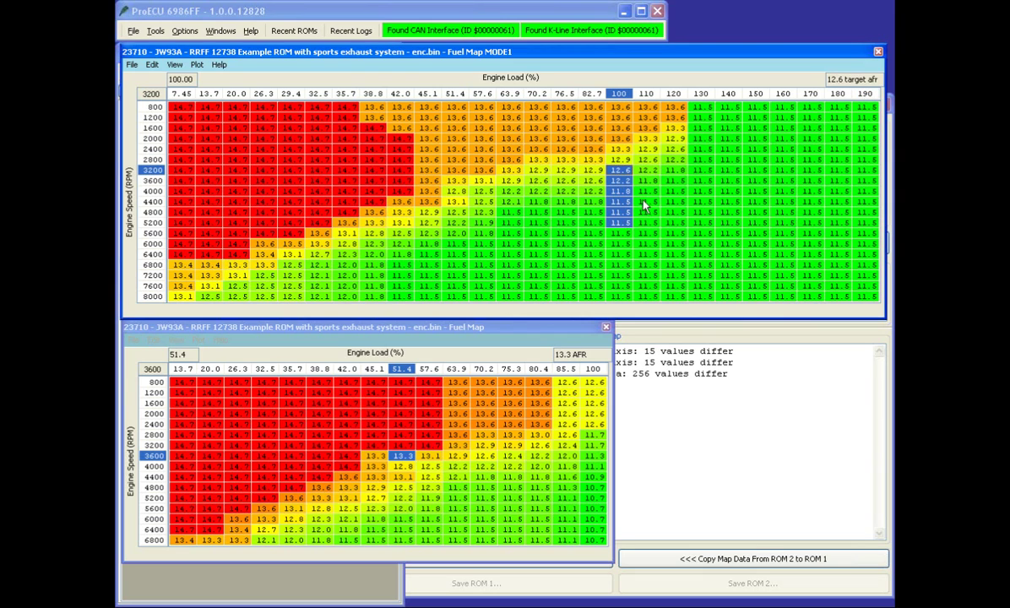
drag(647, 169, 645, 239)
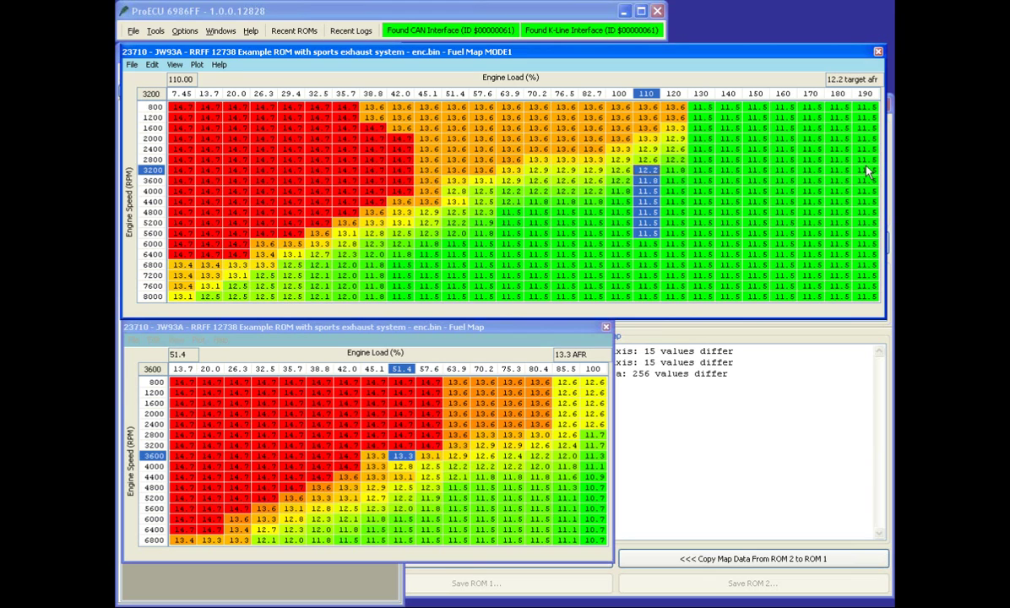
drag(867, 173, 862, 219)
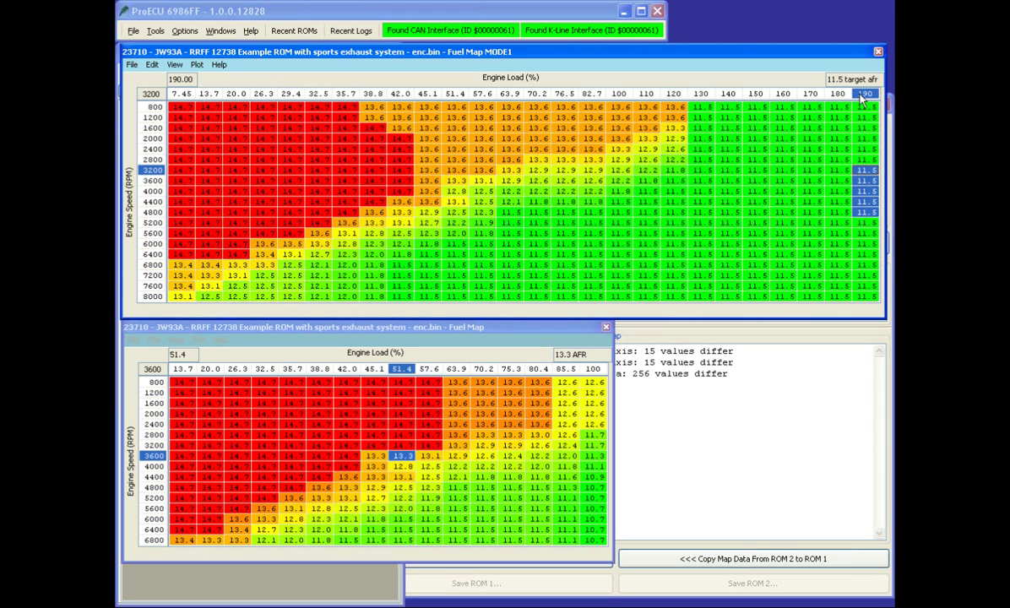
key(shift+Up)
key(shift+Up)
key(shift+Up)
key(shift+Up)
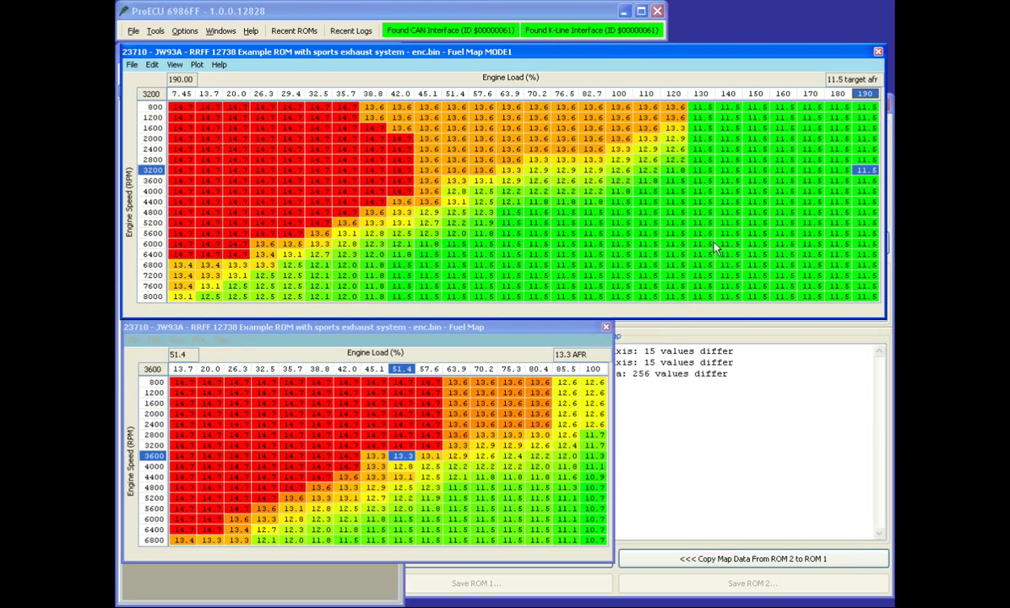
click(505, 206)
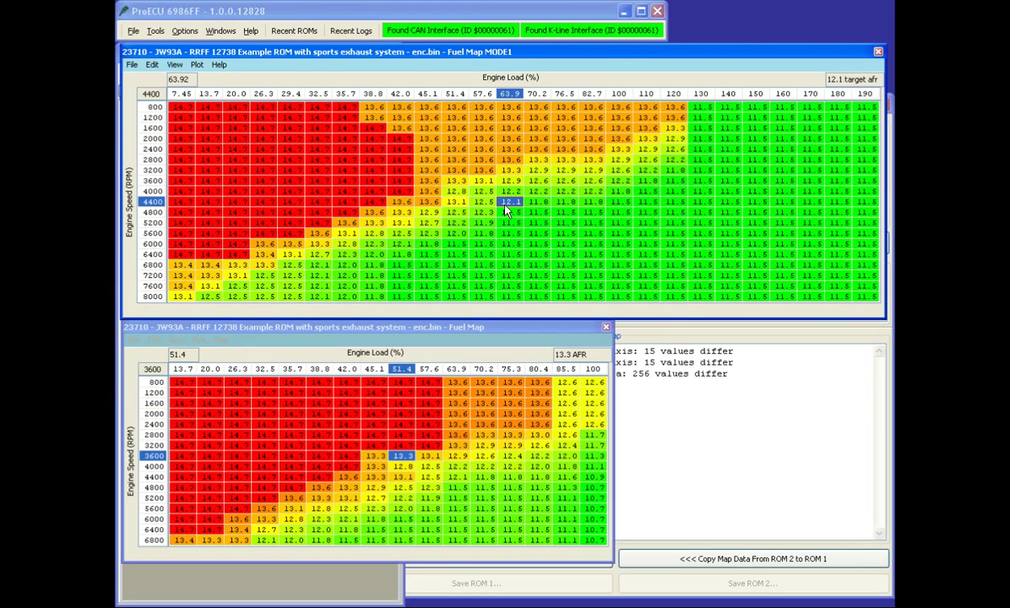
click(429, 466)
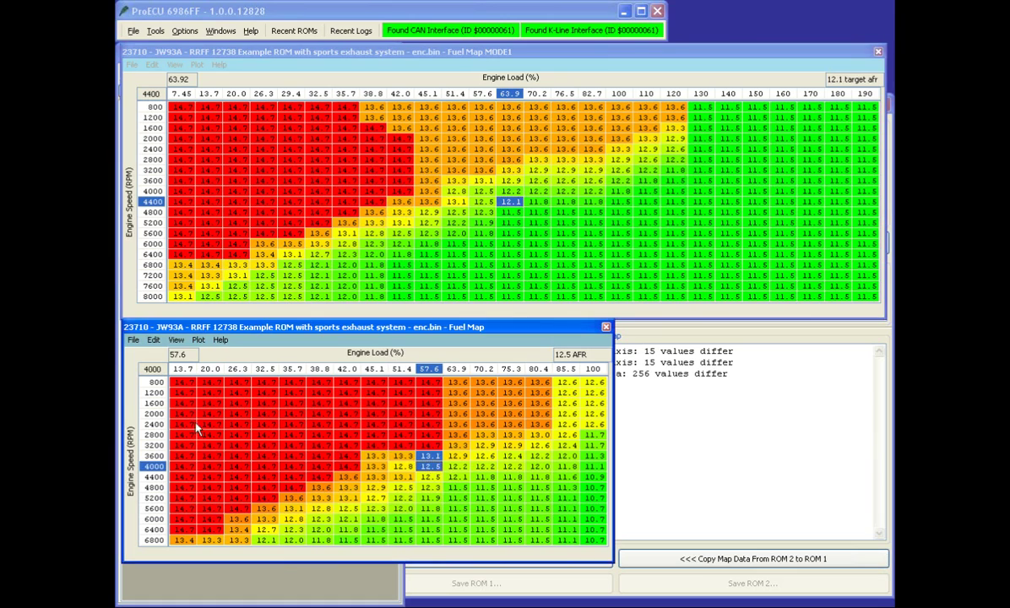
Try changing the 2000 RPM breakpoint of the OEM Fuel Map to 2050, and step it back to 2000
click(153, 414)
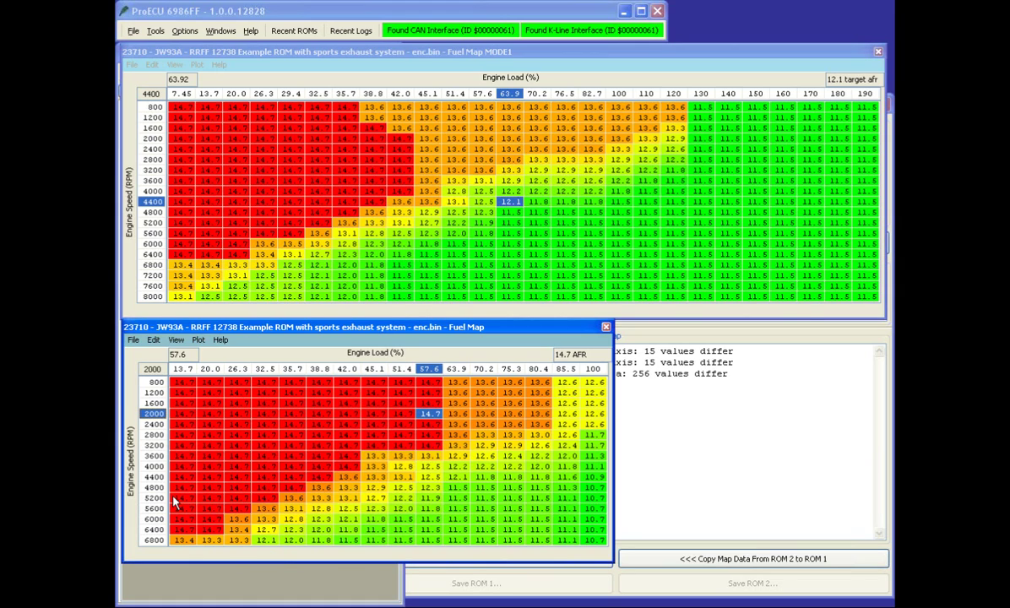
text(2050)
key(Return)
key(plus)
key(minus)
key(minus)
Try finer values of 2013, 2038 and 2050 for the 2000 RPM breakpoint of Fuel Map MODE1, and return it to 2000
click(153, 140)
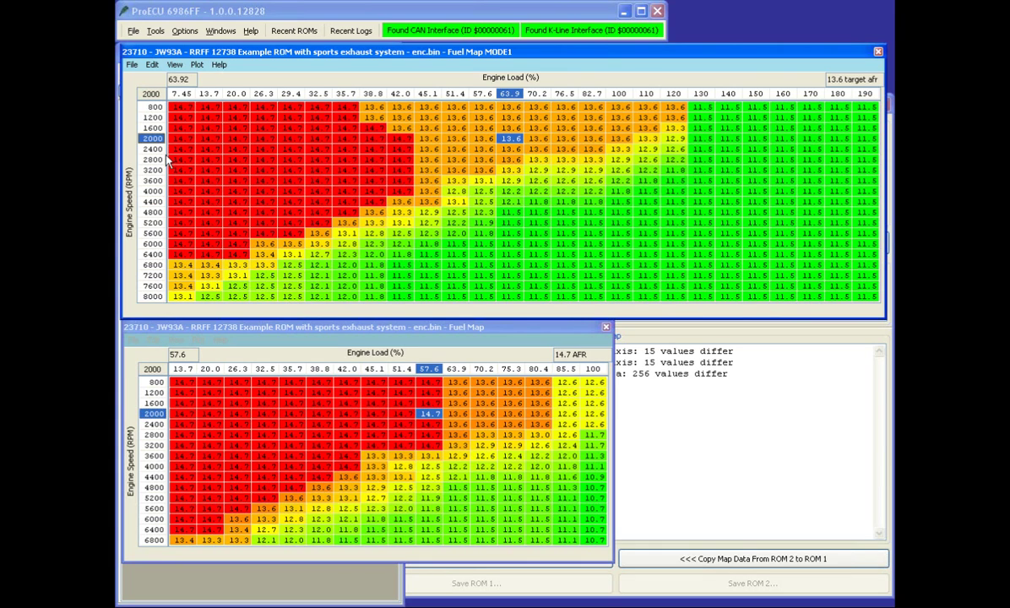
key(minus)
text(127000)
key(Escape)
text(2125)
key(Escape)
text(2013)
text(2038)
text(2050)
text(2000)
click(147, 395)
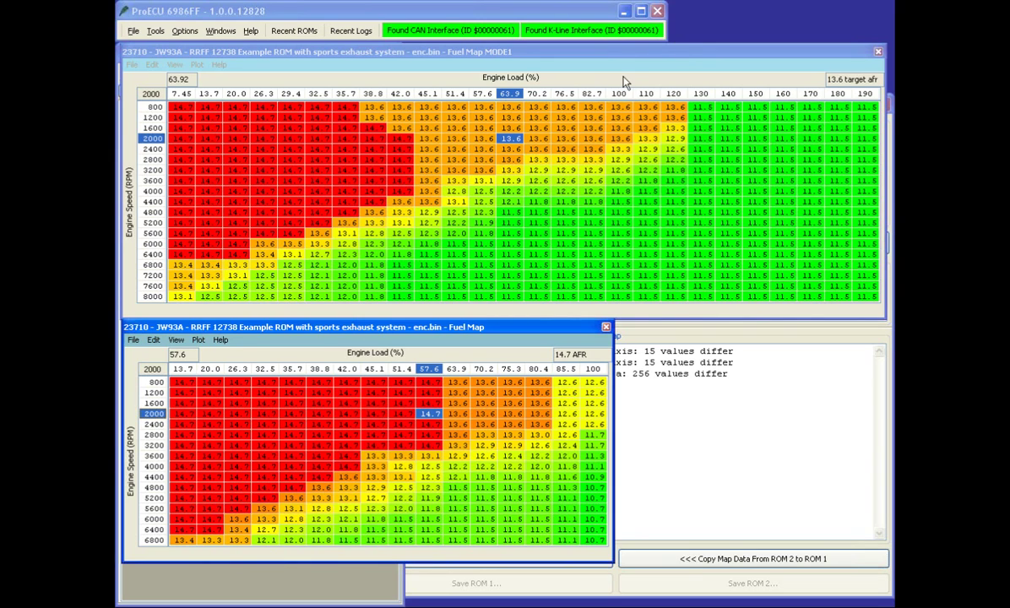
Set the 63.9% load breakpoint of Fuel Map MODE1 to 64.4 and the 51.4% load breakpoint of the OEM Fuel Map to 55.3
click(486, 88)
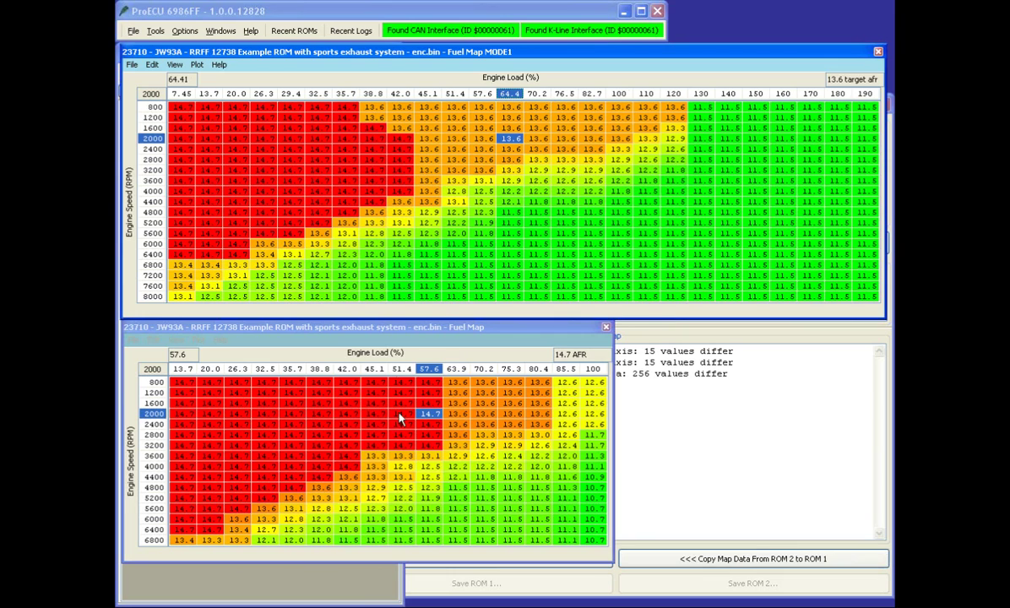
click(402, 377)
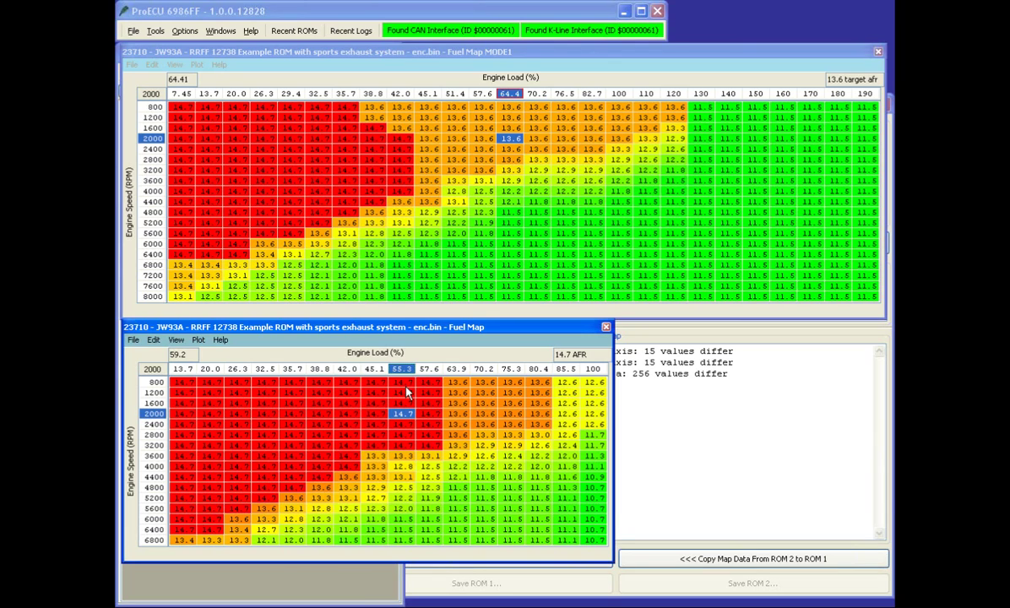
Abandon all changes made to Fuel Map MODE1
click(510, 191)
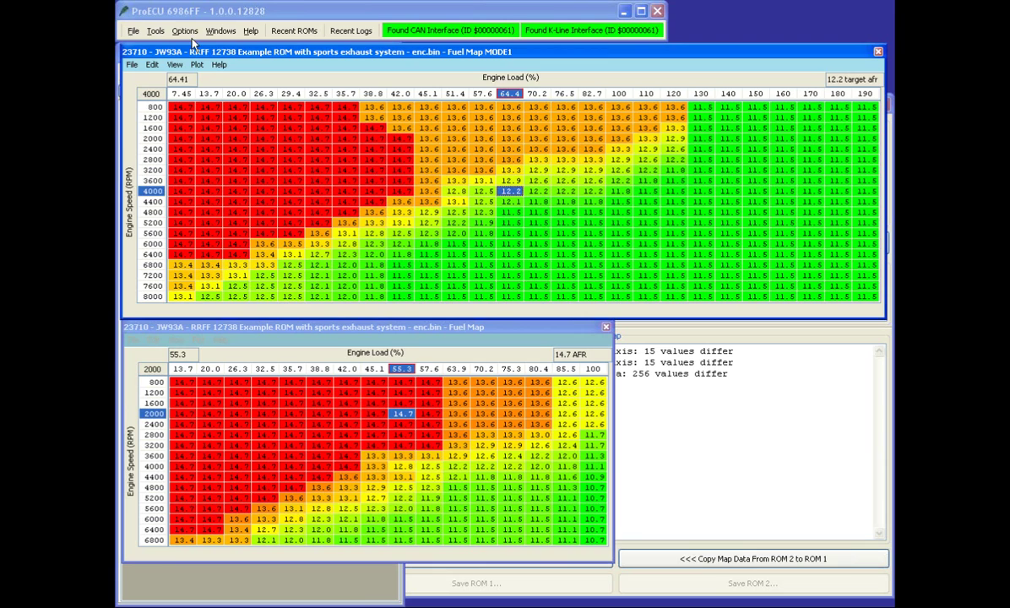
click(152, 65)
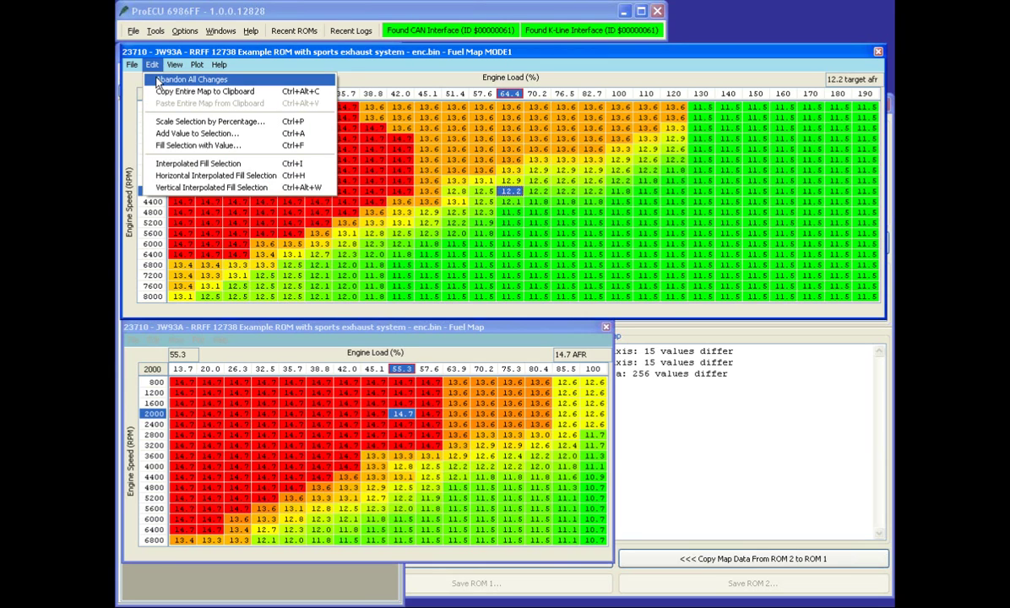
click(157, 80)
Inspect the target AFR cells around 76.5% load at 4400 and 4800 RPM in Fuel Map MODE1
click(564, 202)
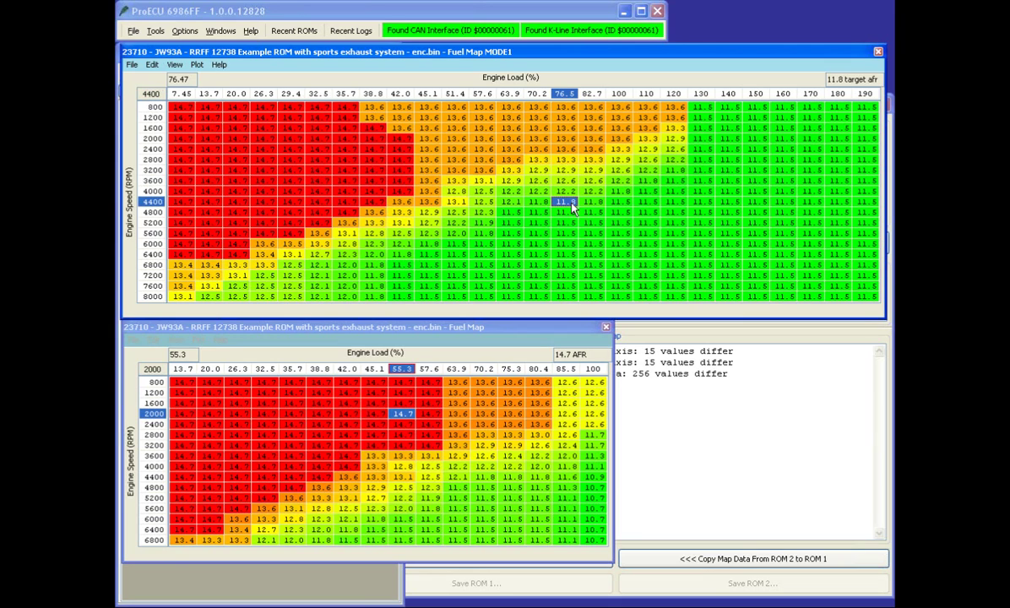
key(Left)
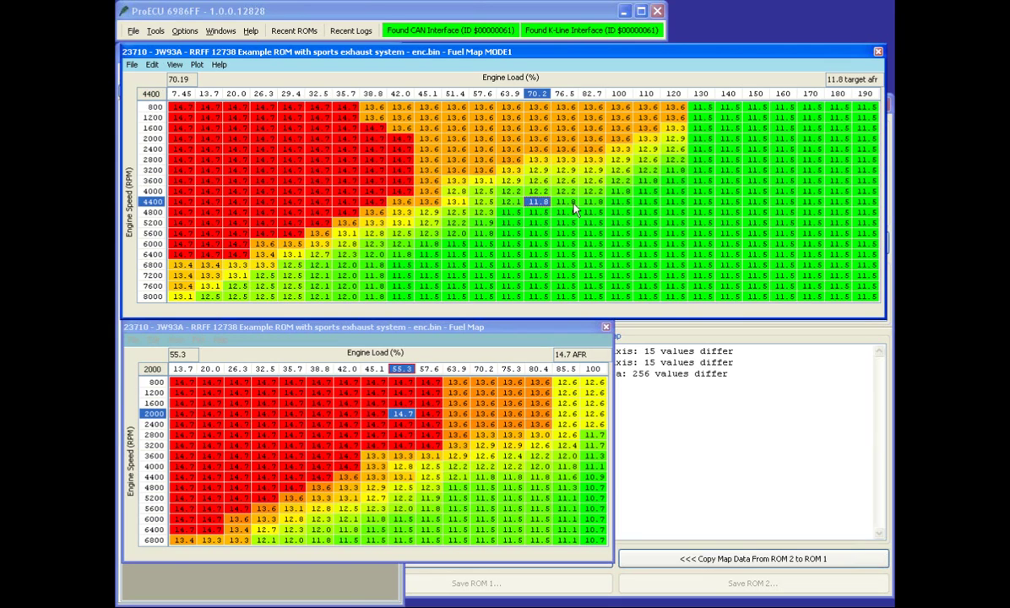
click(561, 201)
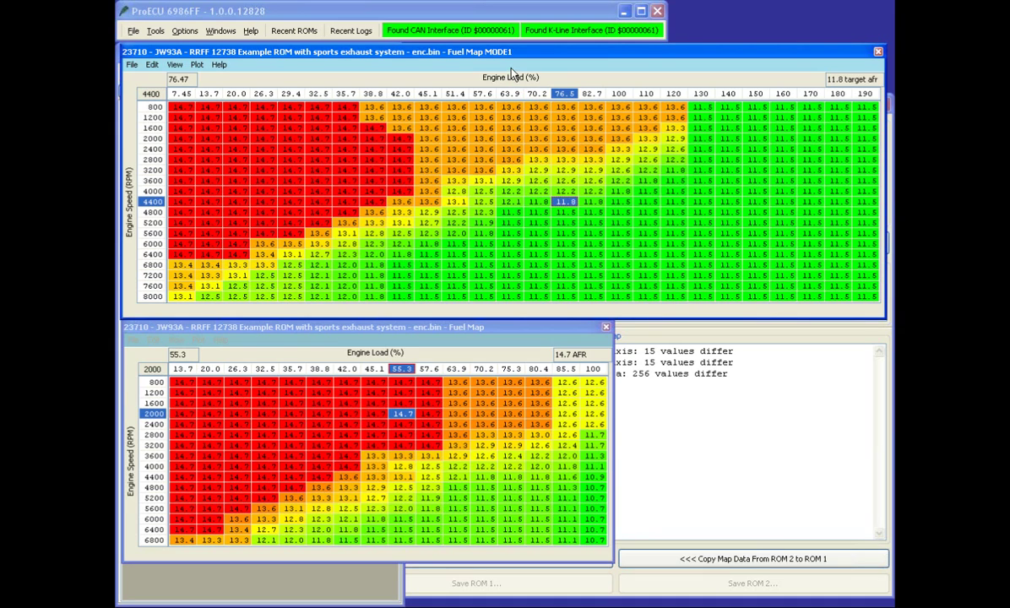
click(567, 212)
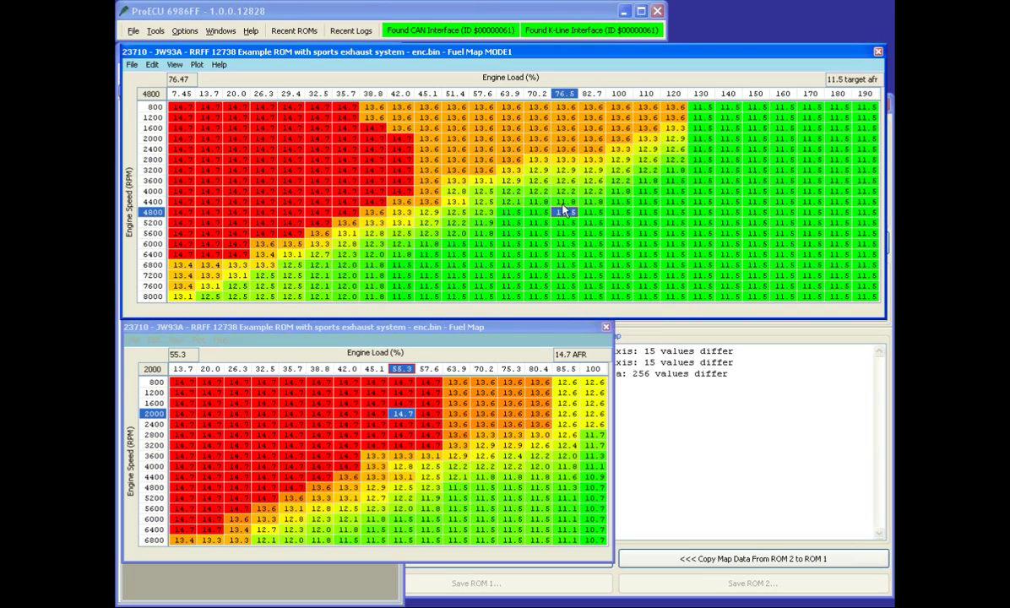
key(Escape)
Close the OEM Fuel Map and the Fuel Map MODE1 windows
click(618, 329)
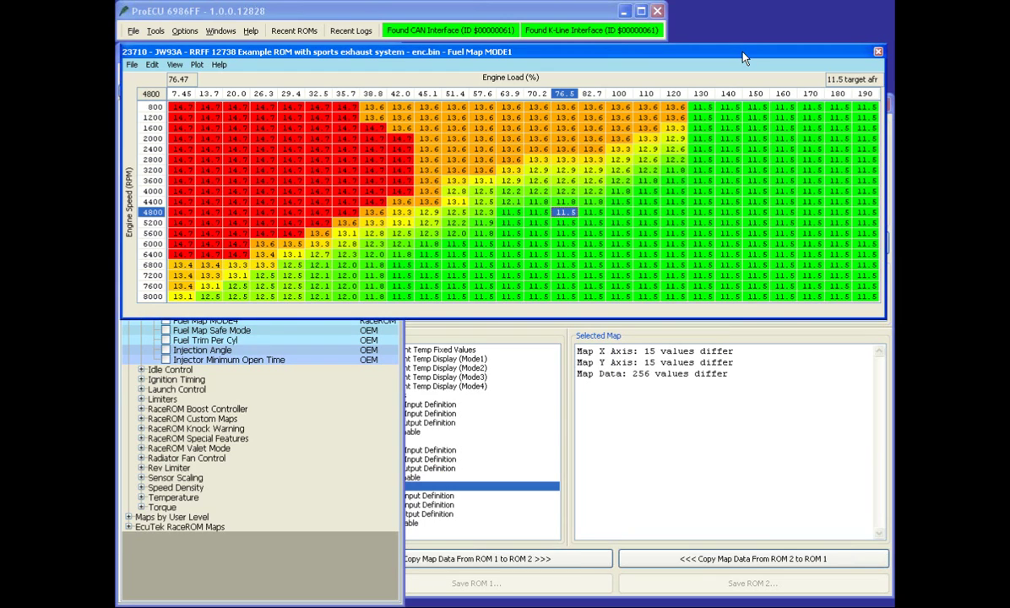
drag(743, 57, 737, 120)
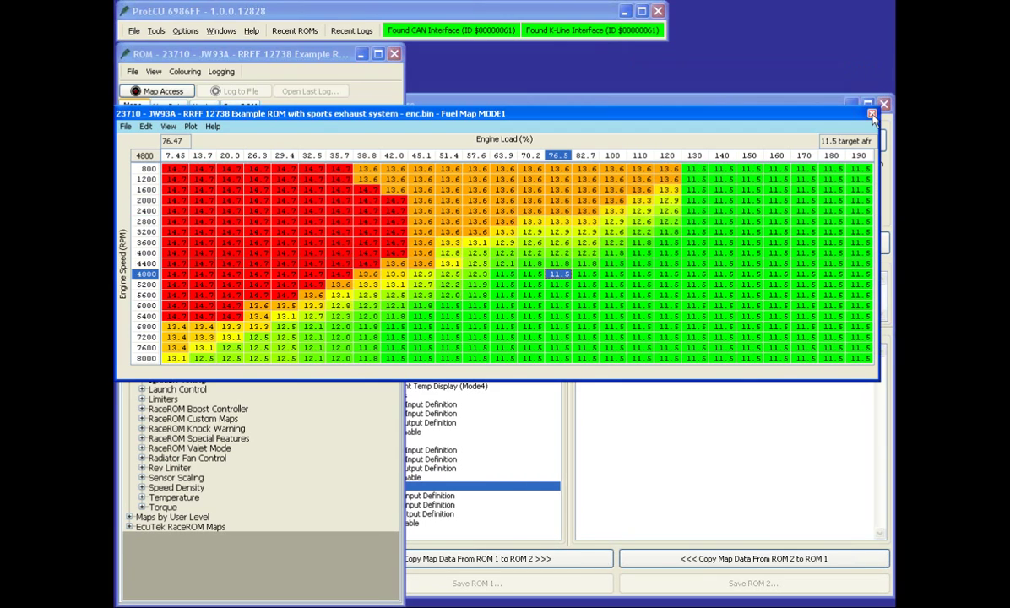
click(870, 118)
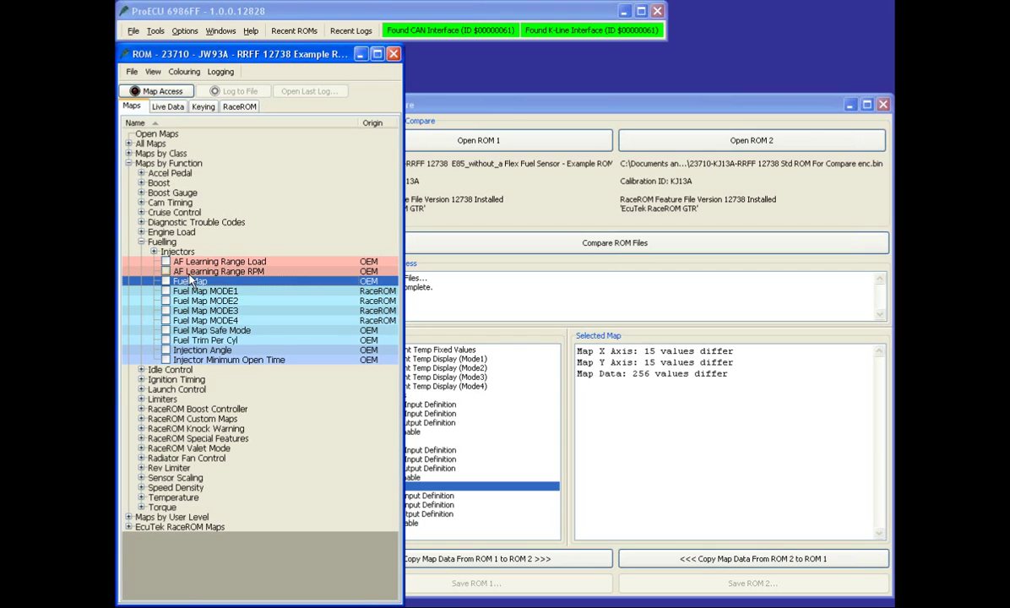
Open the Injector Flow Scaling (RaceROM) map in an enlarged window and raise its first value to 970
double_click(166, 252)
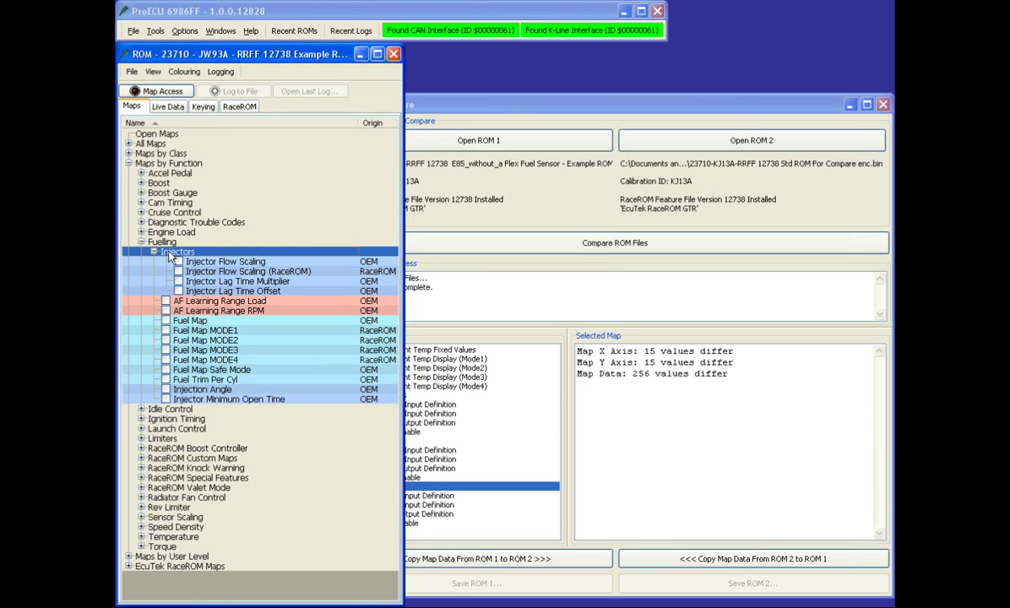
mouse_move(179, 265)
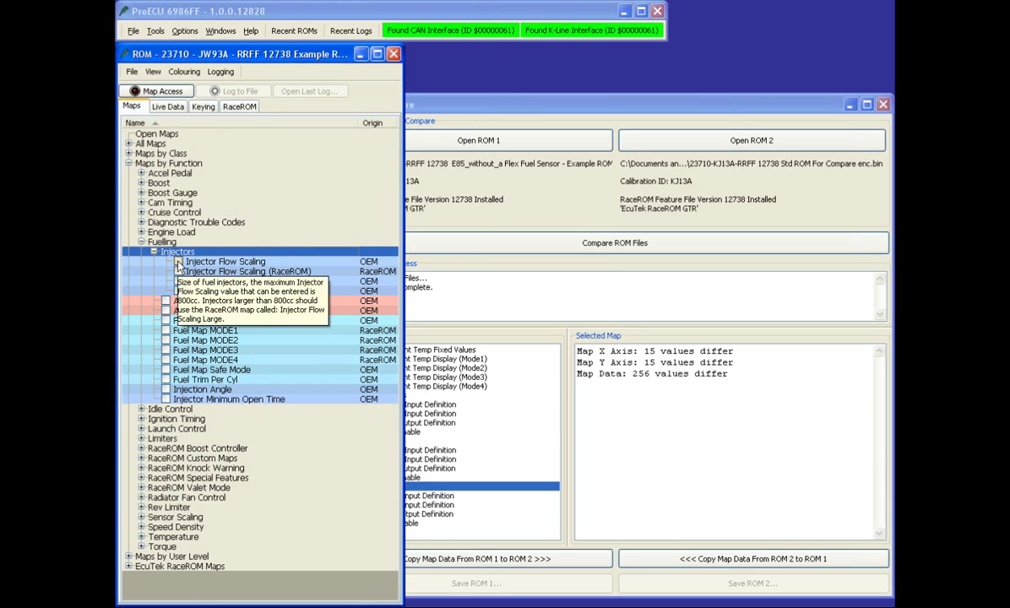
click(178, 271)
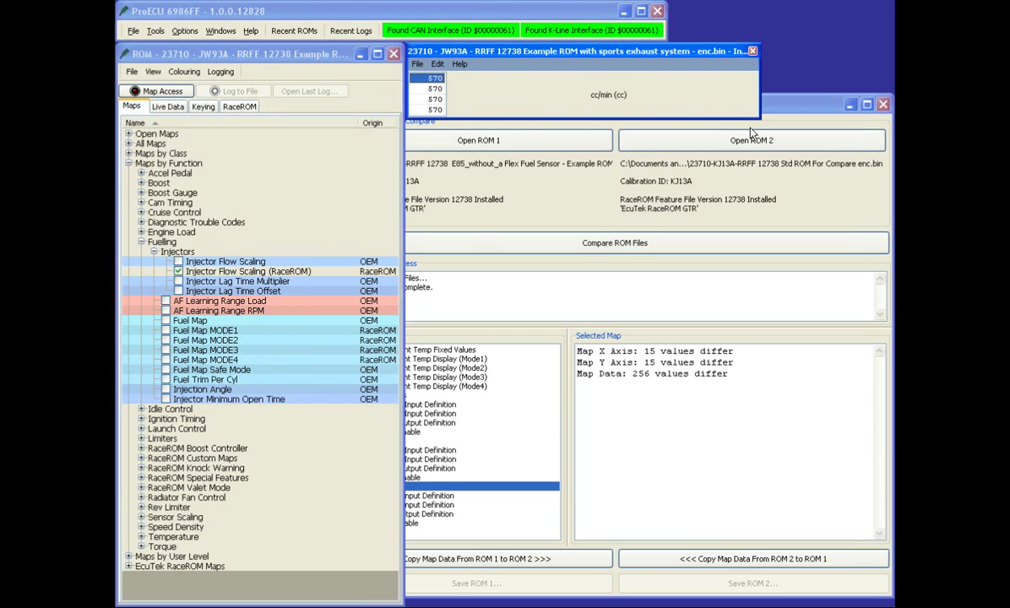
drag(756, 119, 885, 205)
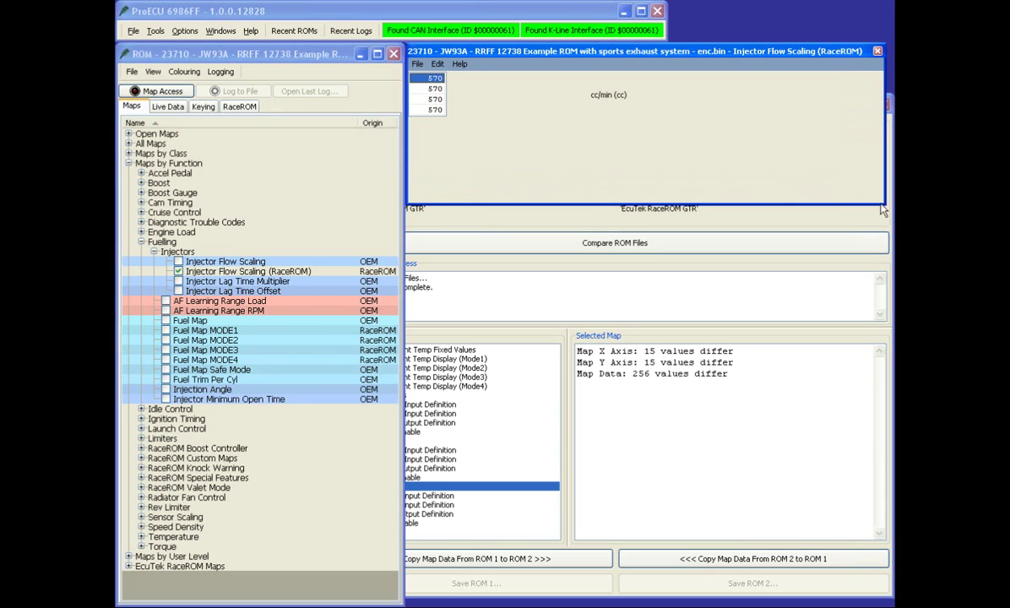
drag(511, 53, 420, 189)
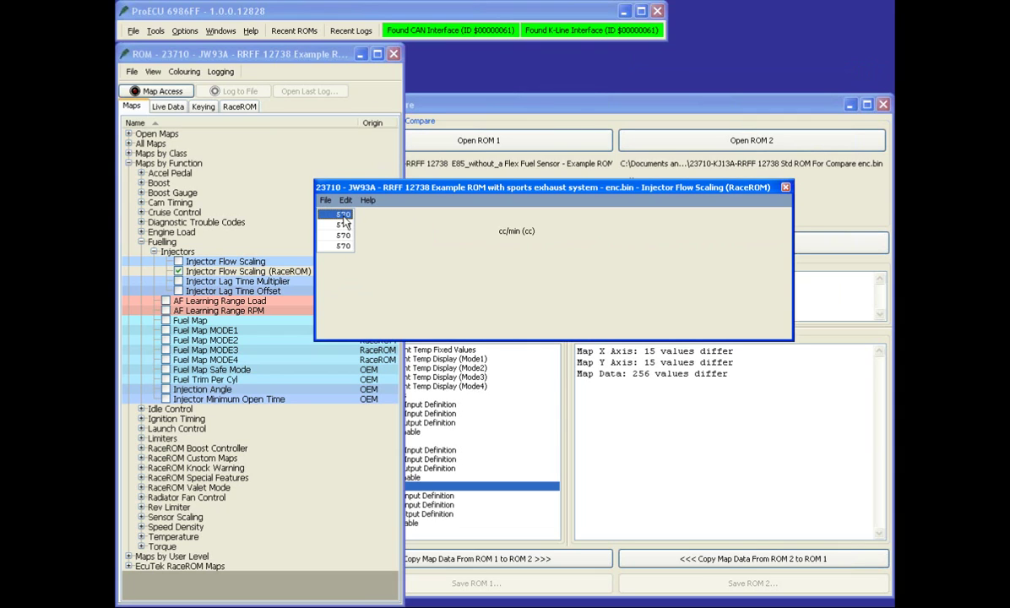
key(Page_Up)
Open the OEM Injector Flow Scaling map, try to raise its flow rate, and abandon the change
click(178, 268)
click(178, 261)
click(512, 366)
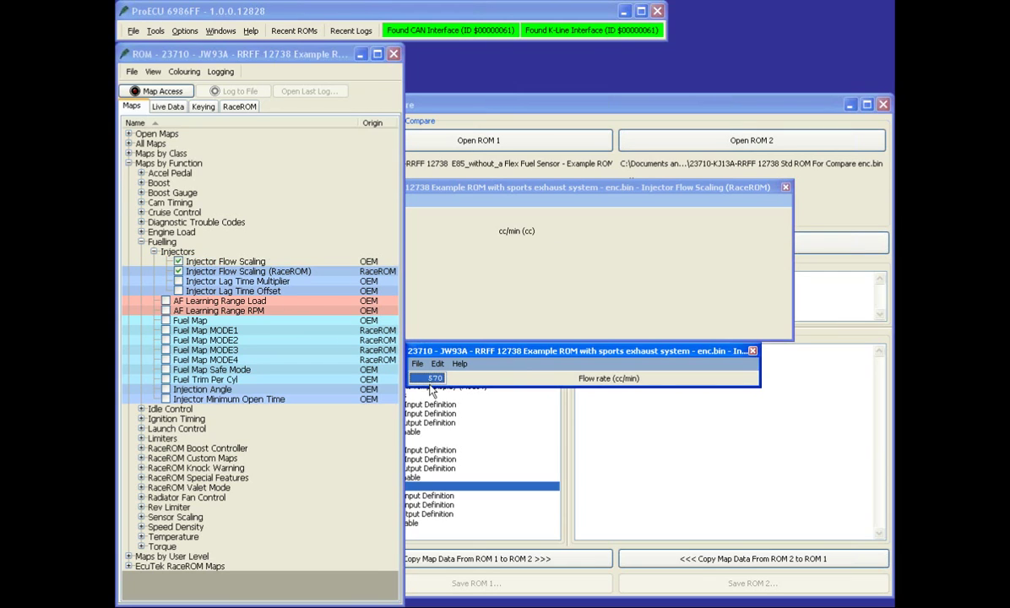
key(plus)
click(441, 369)
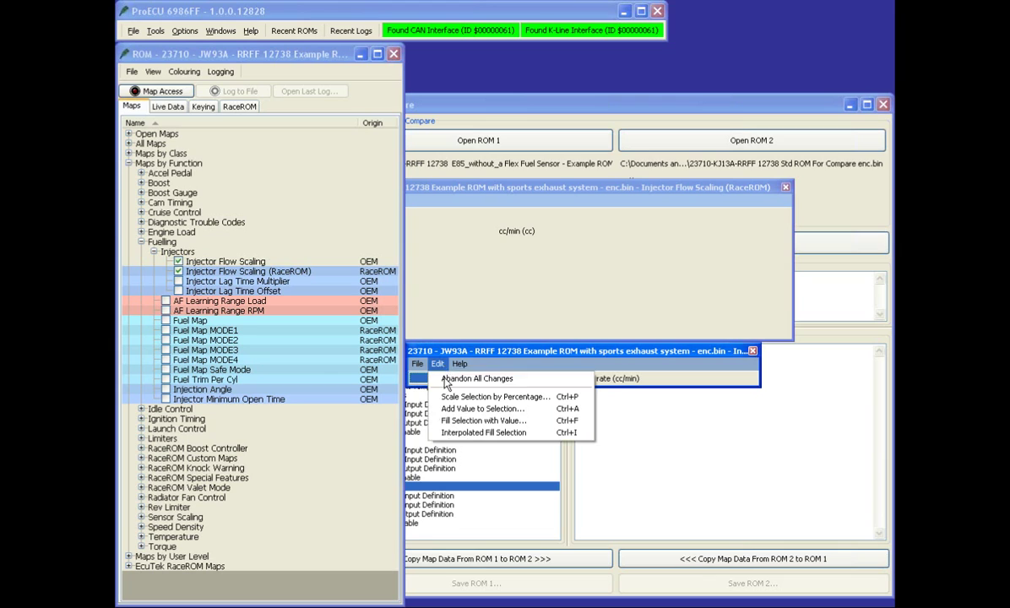
click(447, 381)
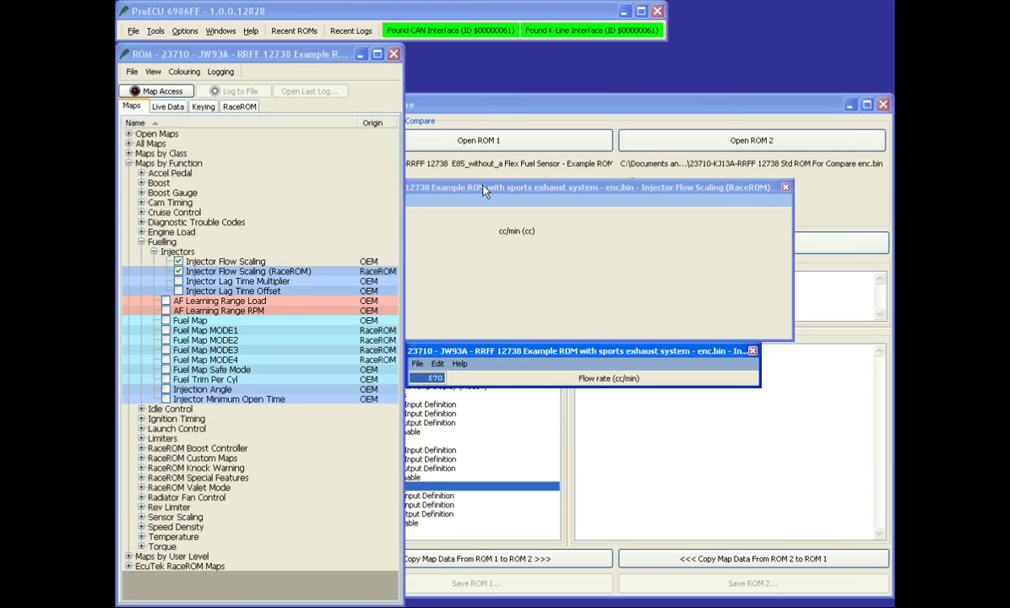
Set the first value of Injector Flow Scaling (RaceROM) to 1000 cc/min and the fourth value to 750 cc/min
click(456, 229)
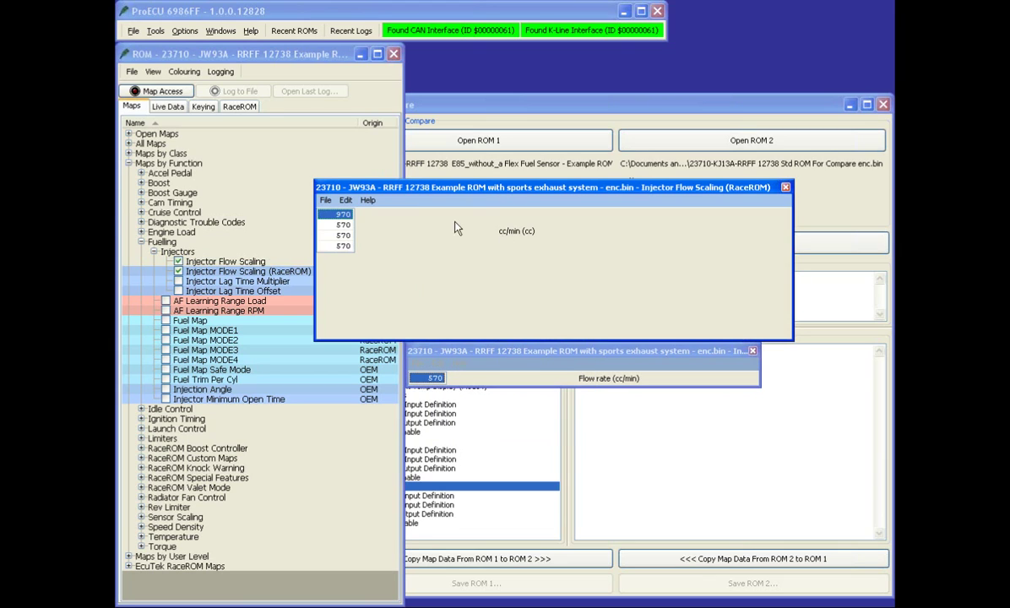
double_click(342, 215)
text(1000)
key(Return)
click(340, 237)
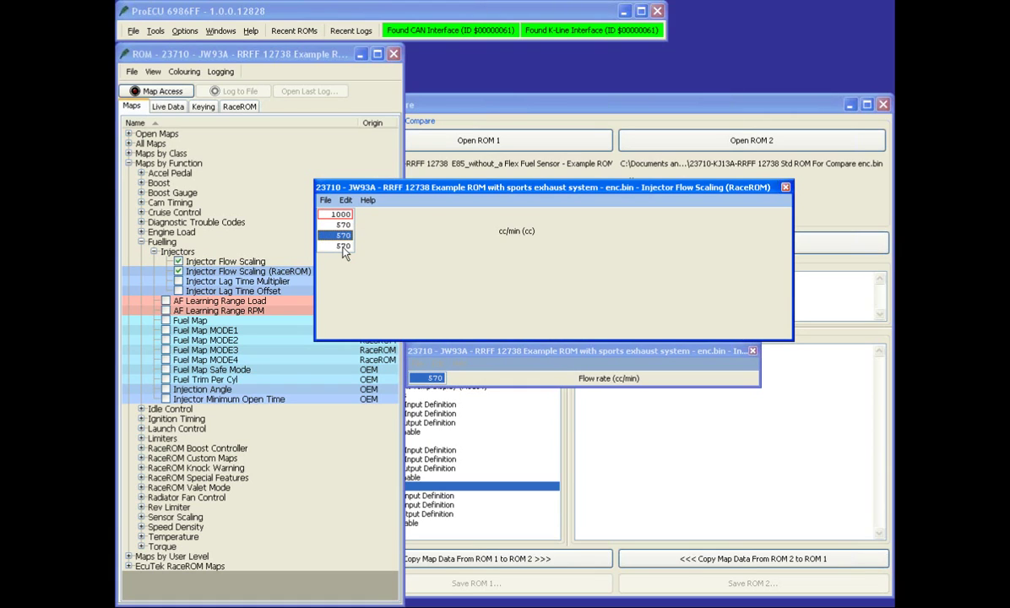
click(342, 247)
text(750)
Fill the first three values of Injector Flow Scaling (RaceROM) with 1000 cc/min
click(340, 215)
drag(345, 219, 343, 236)
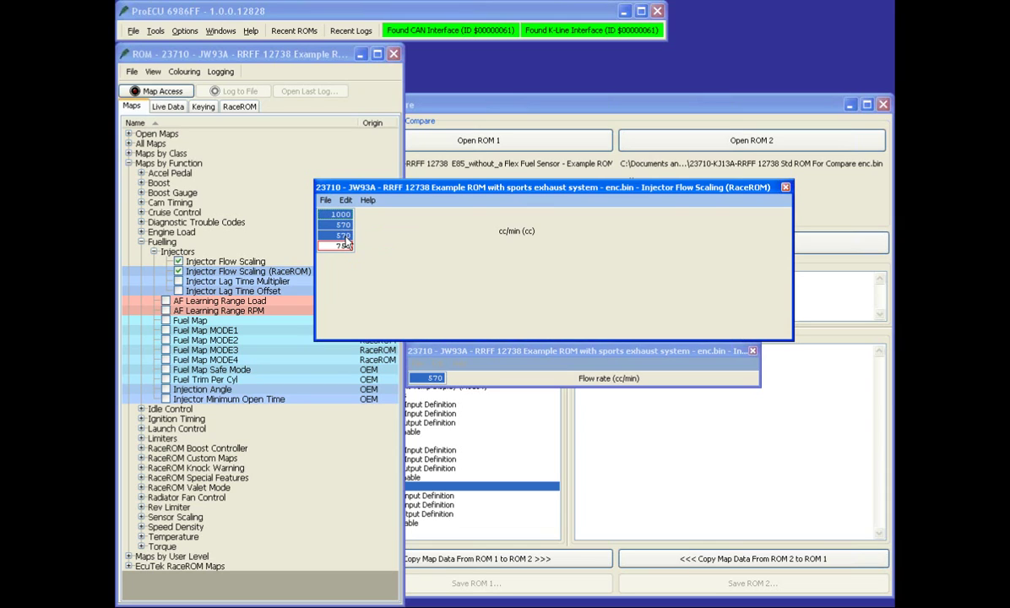
text(1000)
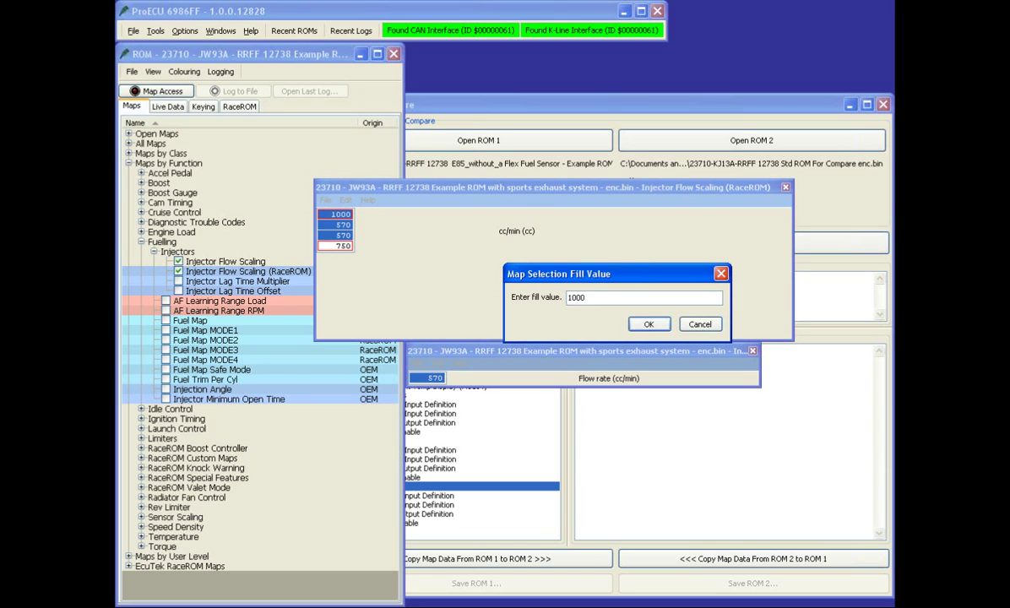
key(Return)
click(338, 246)
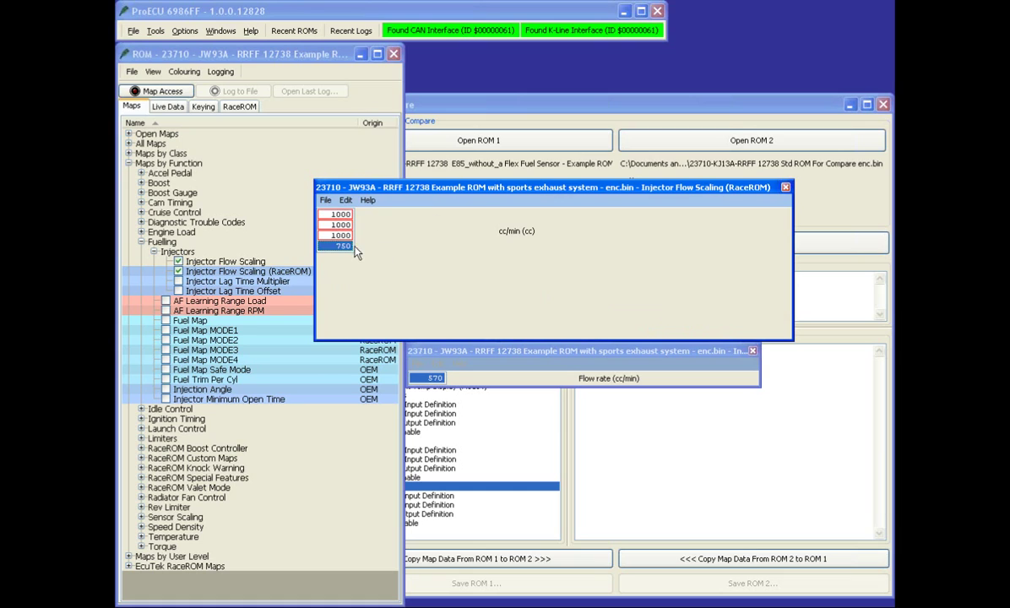
Abandon all changes to Injector Flow Scaling (RaceROM) and close both injector flow scaling maps
drag(439, 192, 528, 141)
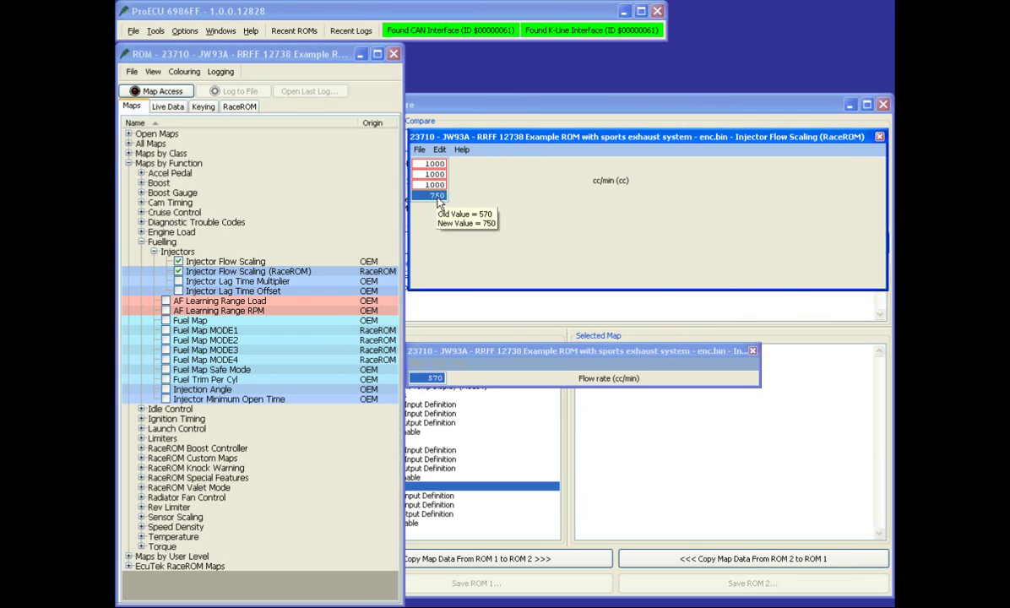
click(440, 149)
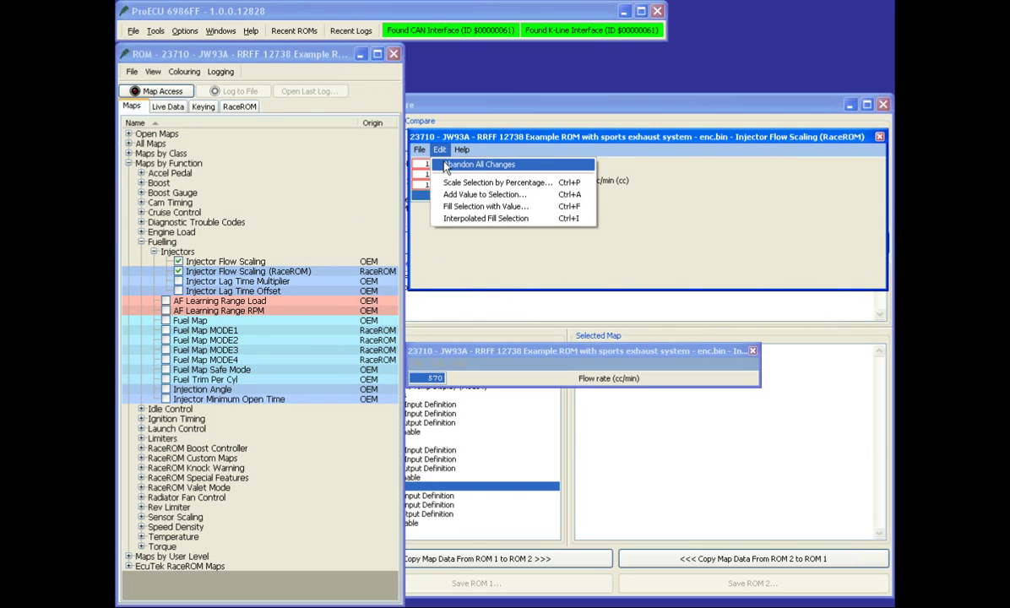
click(446, 167)
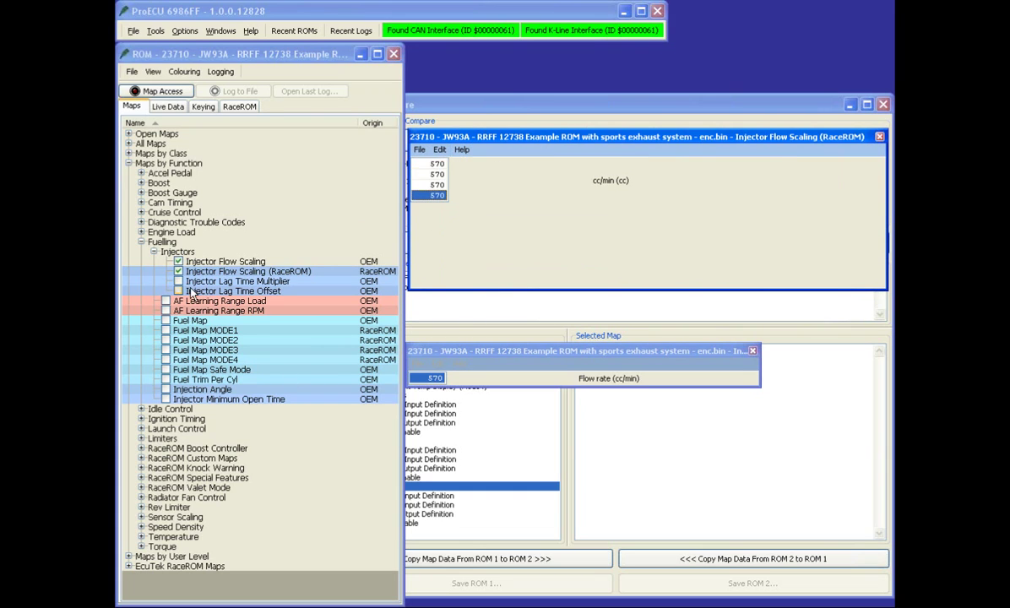
click(179, 262)
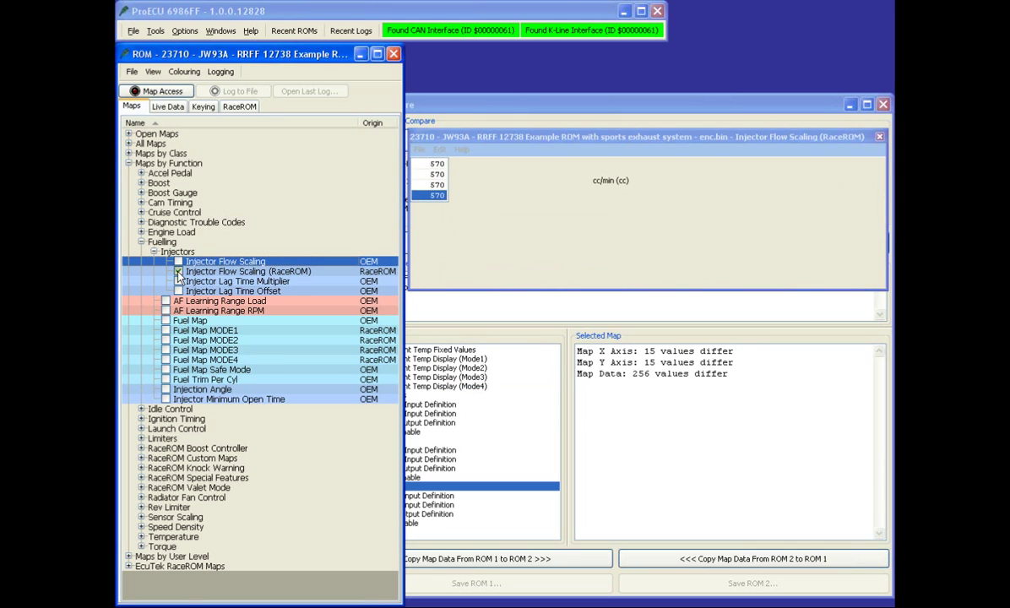
click(179, 271)
Open the Injector Lag Time Offset map and widen its window to show more of the title
mouse_move(180, 284)
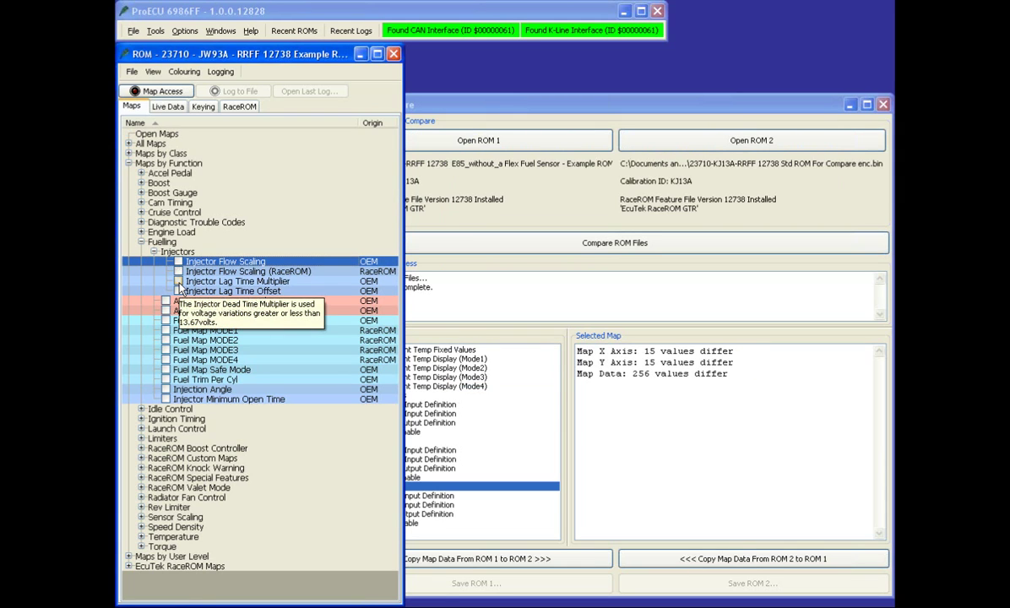
click(178, 291)
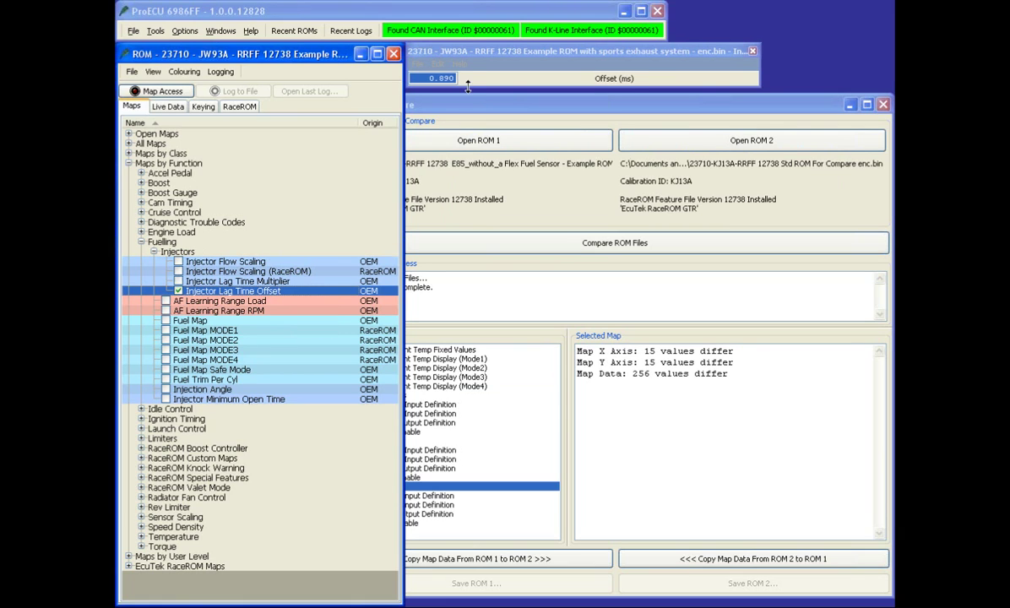
click(437, 70)
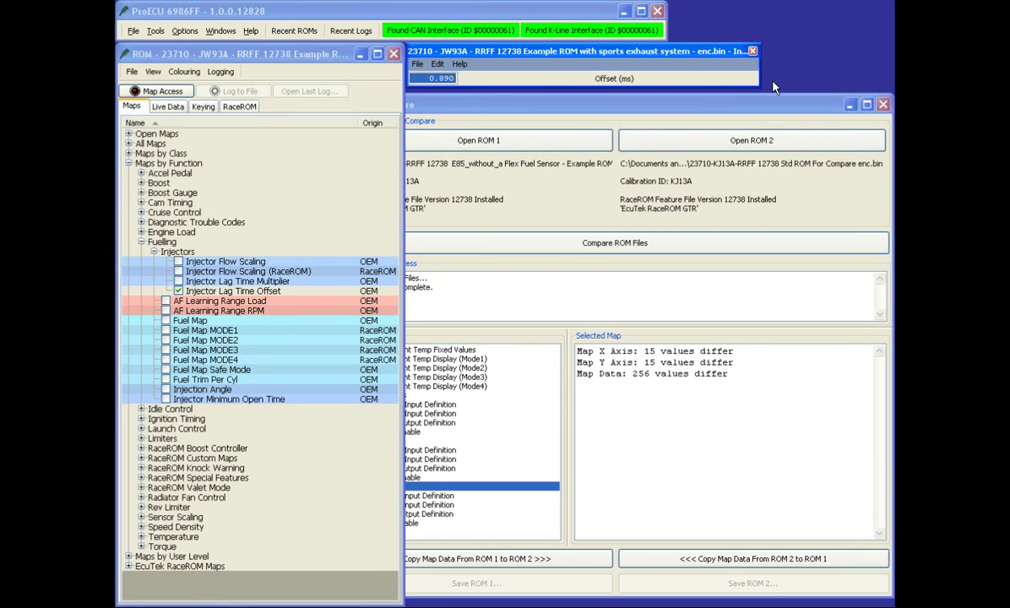
drag(759, 89, 820, 91)
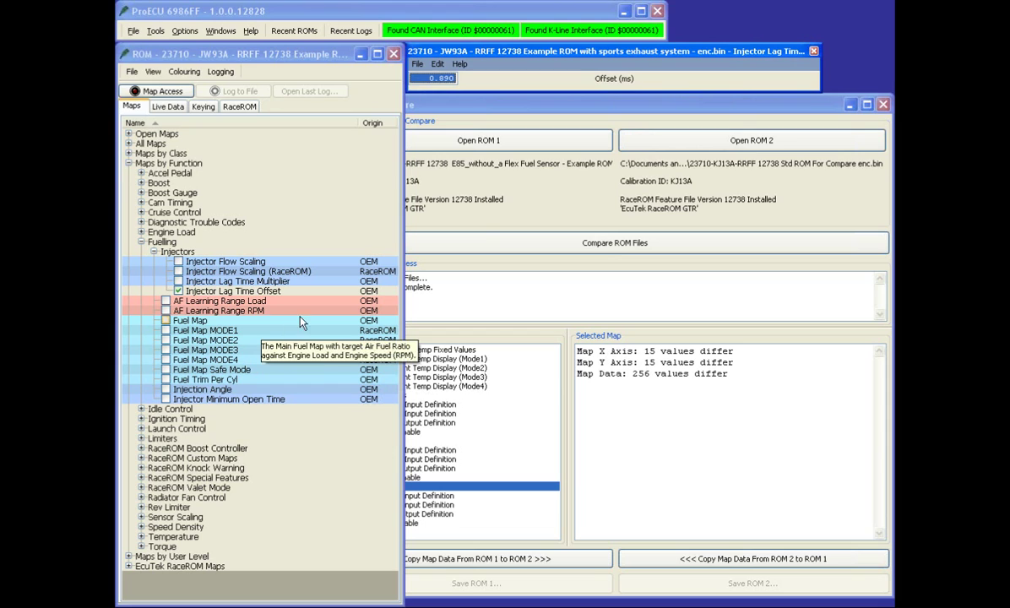
Open the Injector Minimum Open Time map, widen its window and place it just below the lag time offset map
click(165, 399)
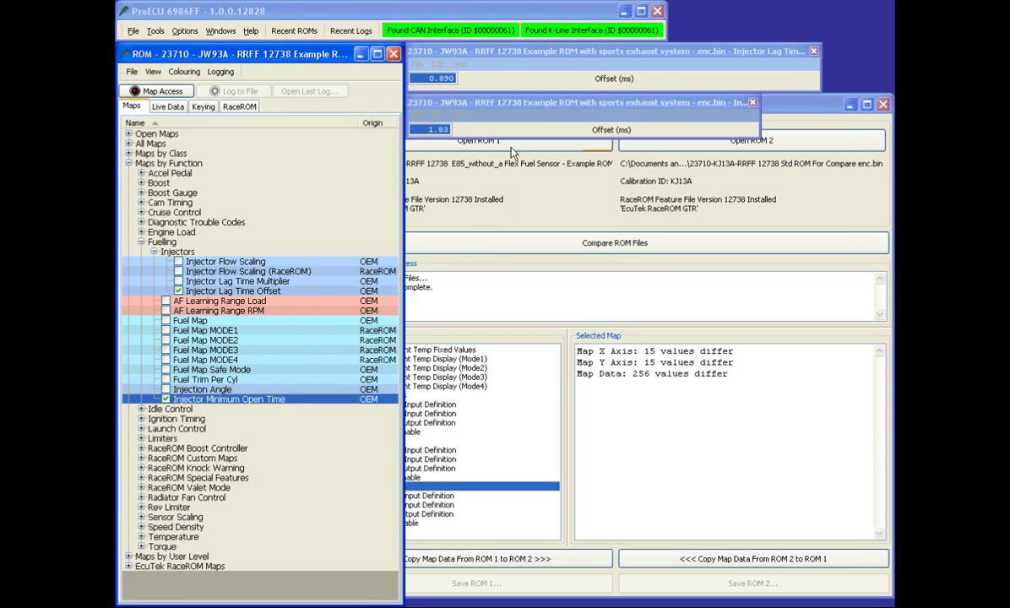
click(477, 107)
drag(478, 97, 495, 105)
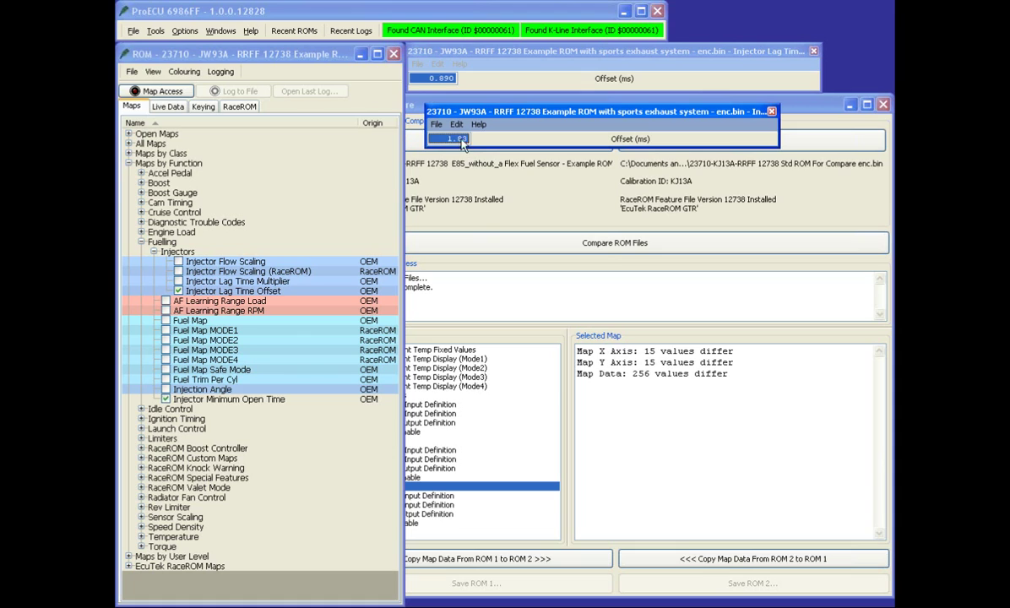
drag(778, 148, 886, 161)
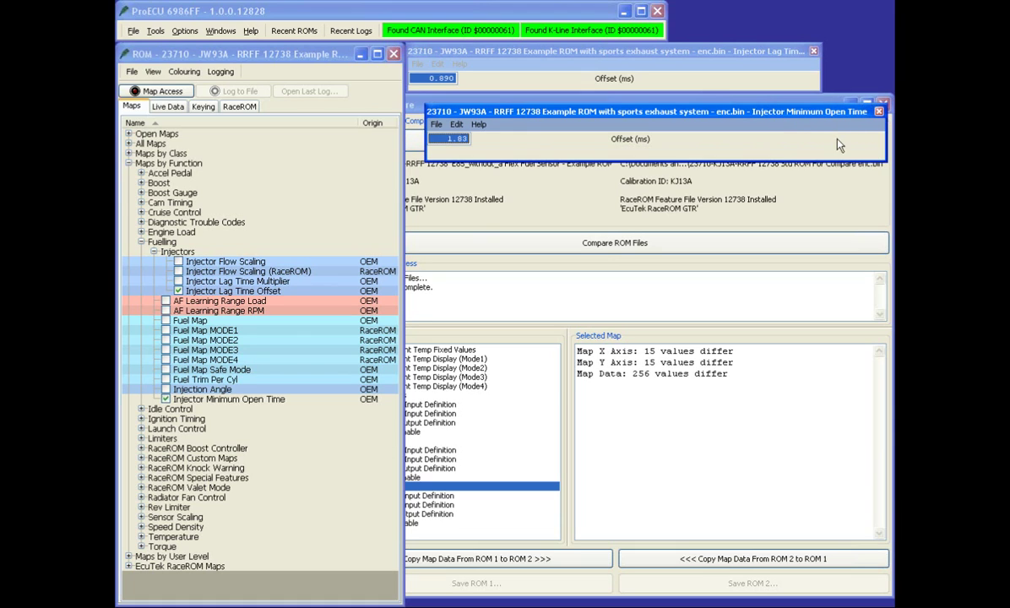
drag(737, 106, 719, 100)
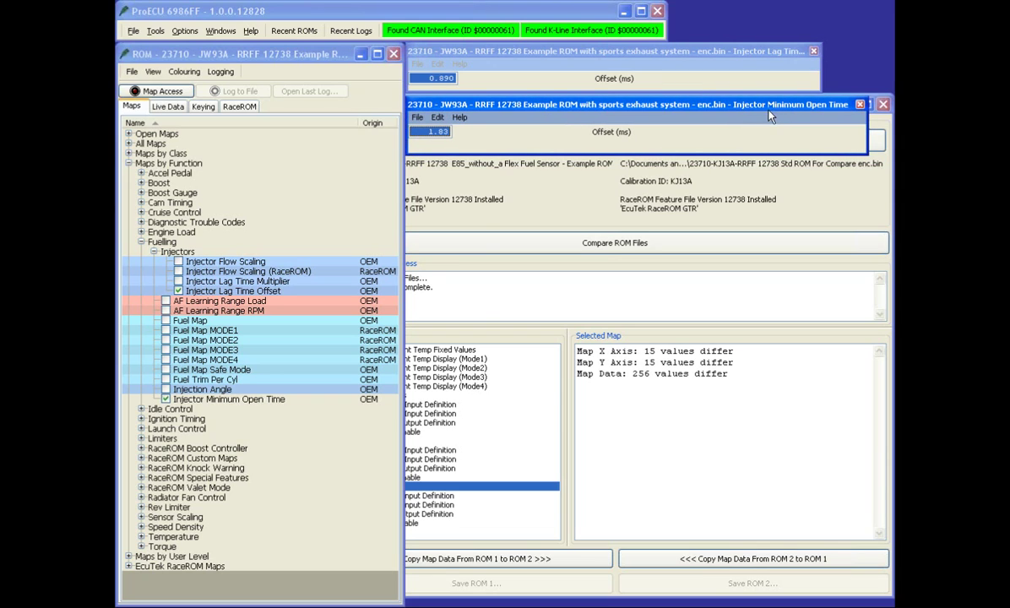